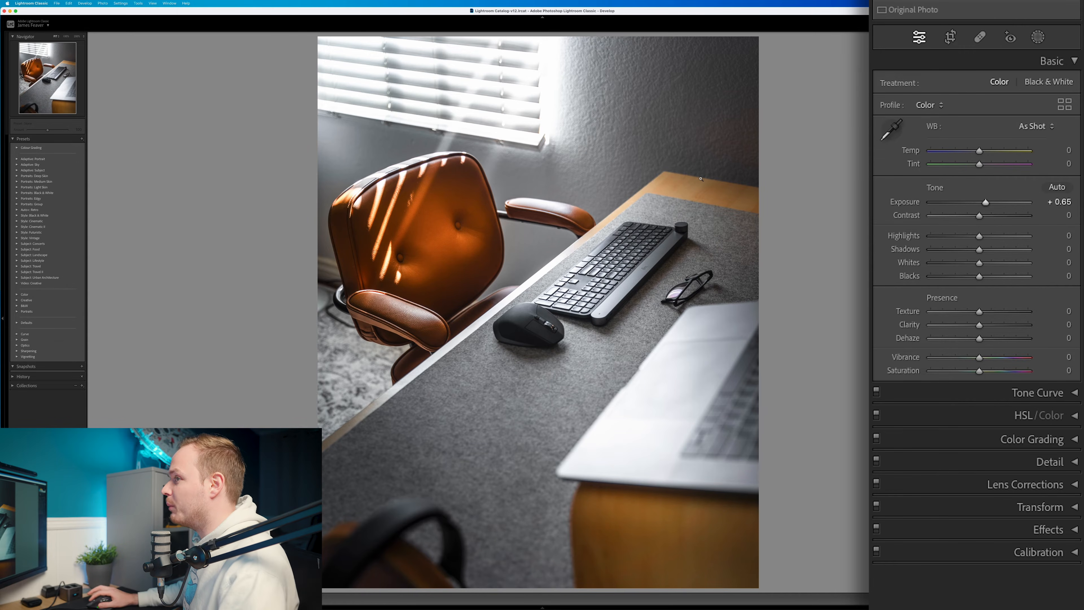
Raise the photo's Contrast to +20.
left_click_drag(979, 215, 989, 217)
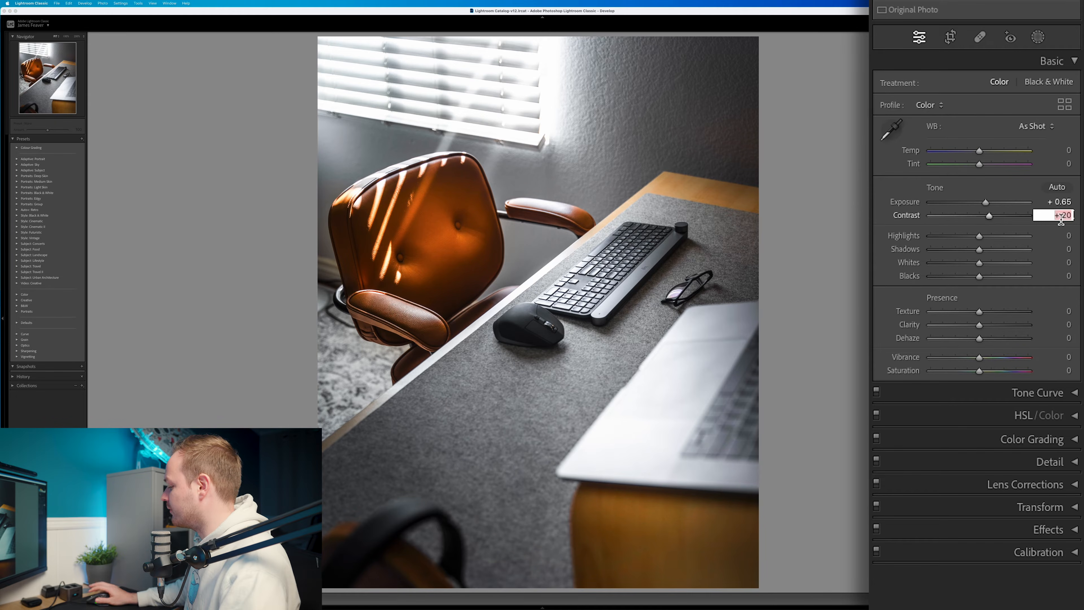
left_click(1061, 216)
key("Return")
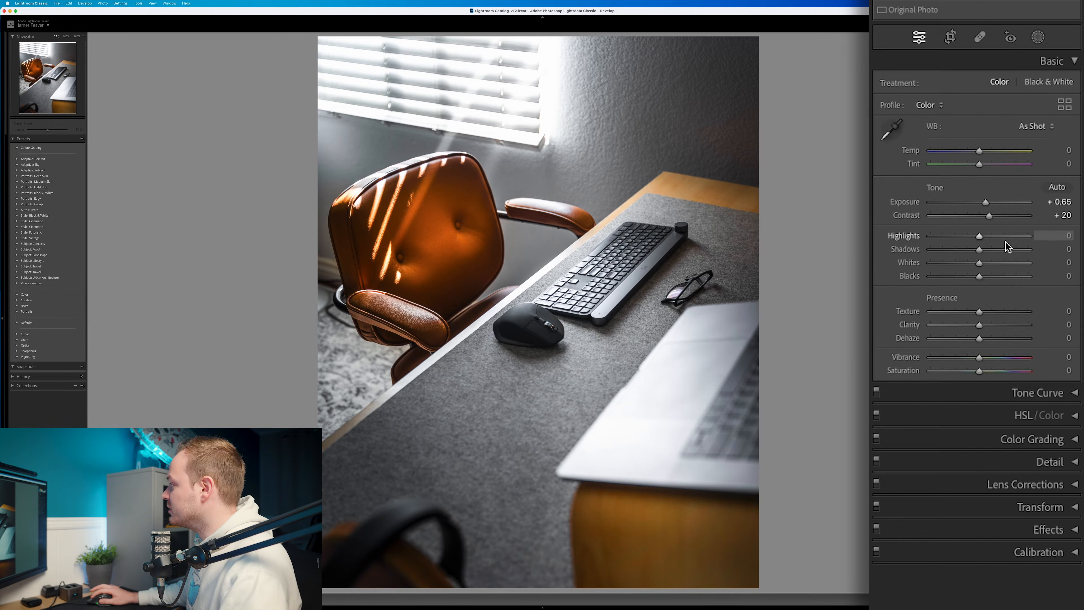
Lower the photo's Highlights to -50 and lift the Shadows to +50.
left_click_drag(980, 237, 960, 237)
left_click(1069, 236)
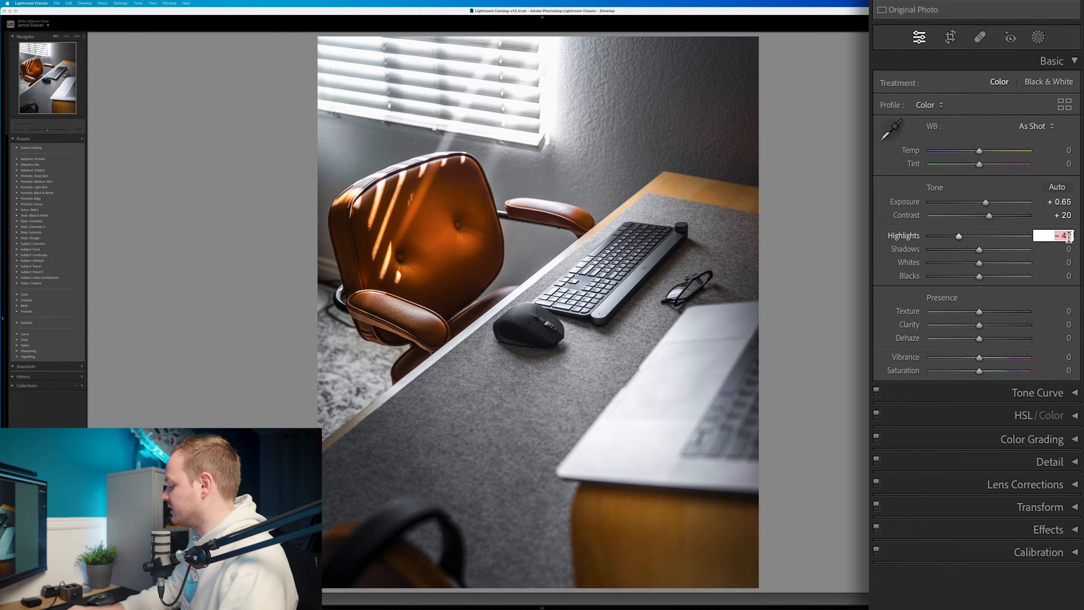
type("-50")
left_click(1070, 249)
type("50")
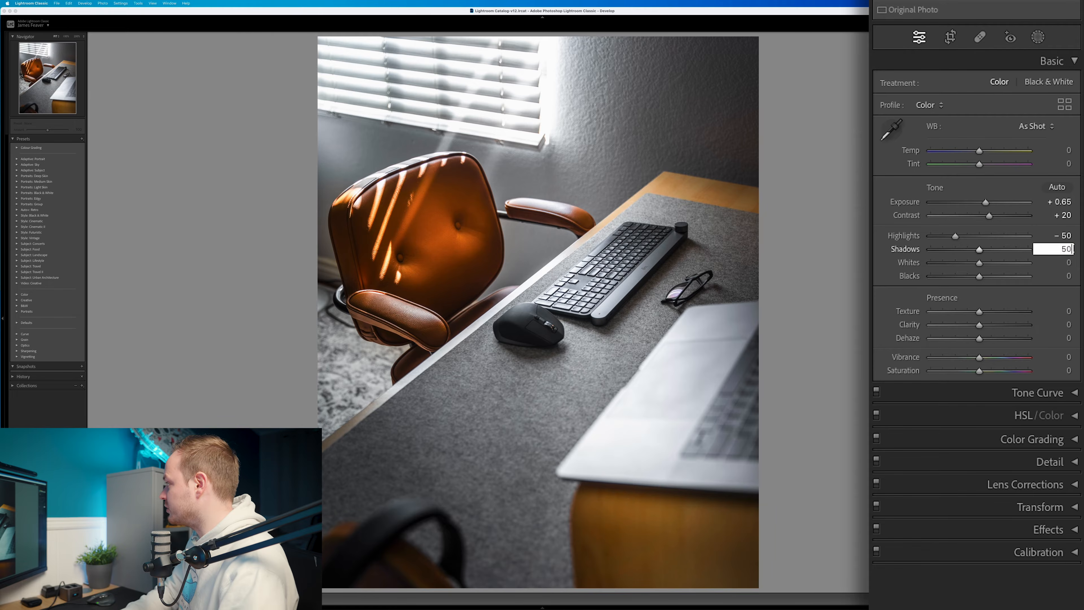
key("Return")
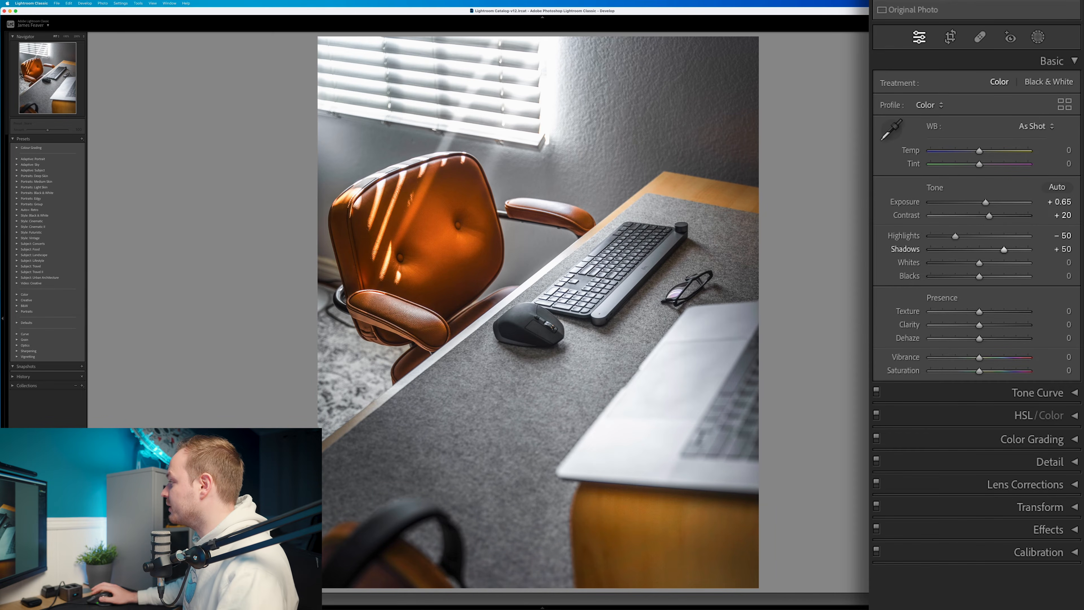
Set the Whites to -50 and the Blacks to +50 in the tone adjustments.
left_click(1070, 263)
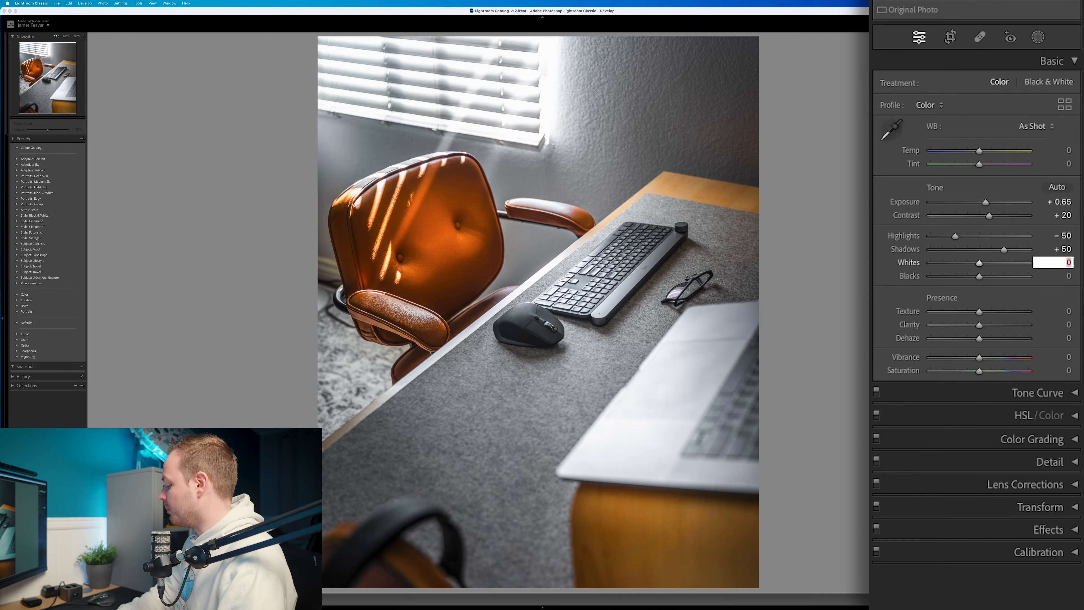
key("Return")
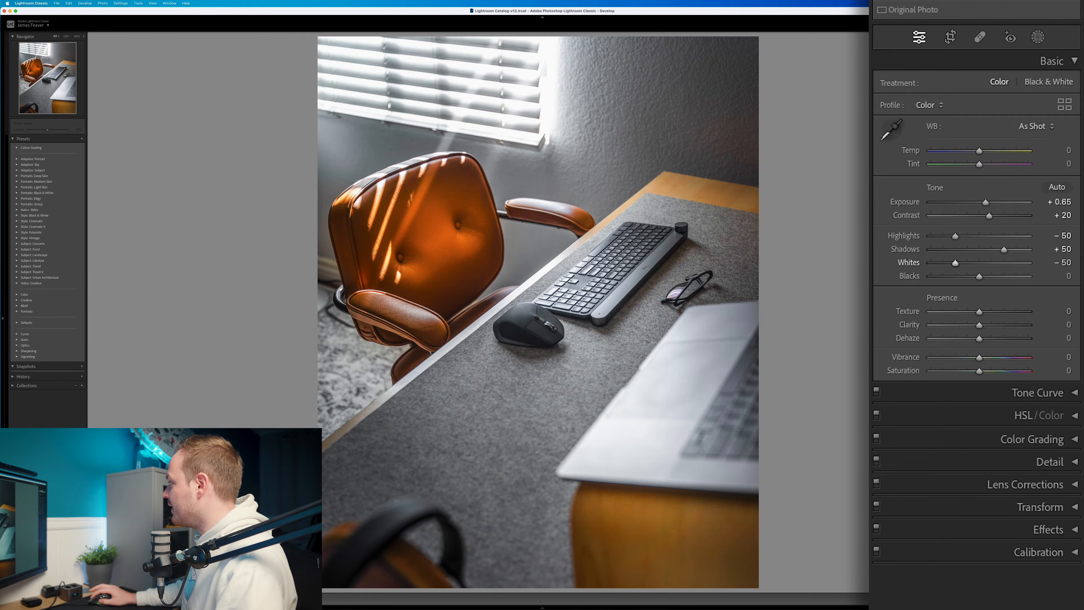
left_click(1068, 277)
type("50")
key("Return")
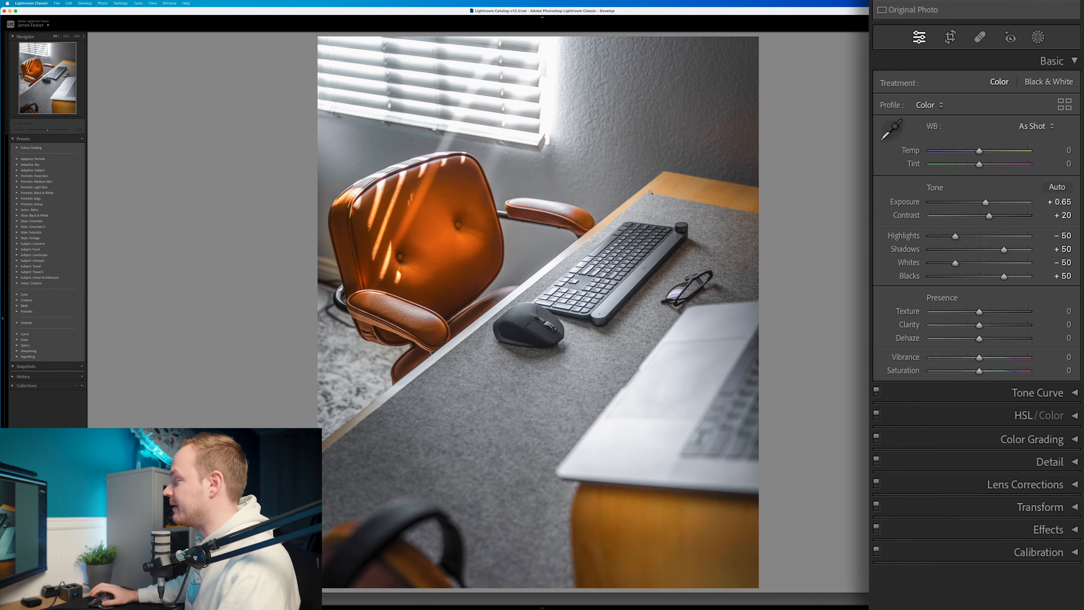
Set Texture, Clarity and Dehaze each to +20 to bring out detail in the photo.
left_click(1060, 309)
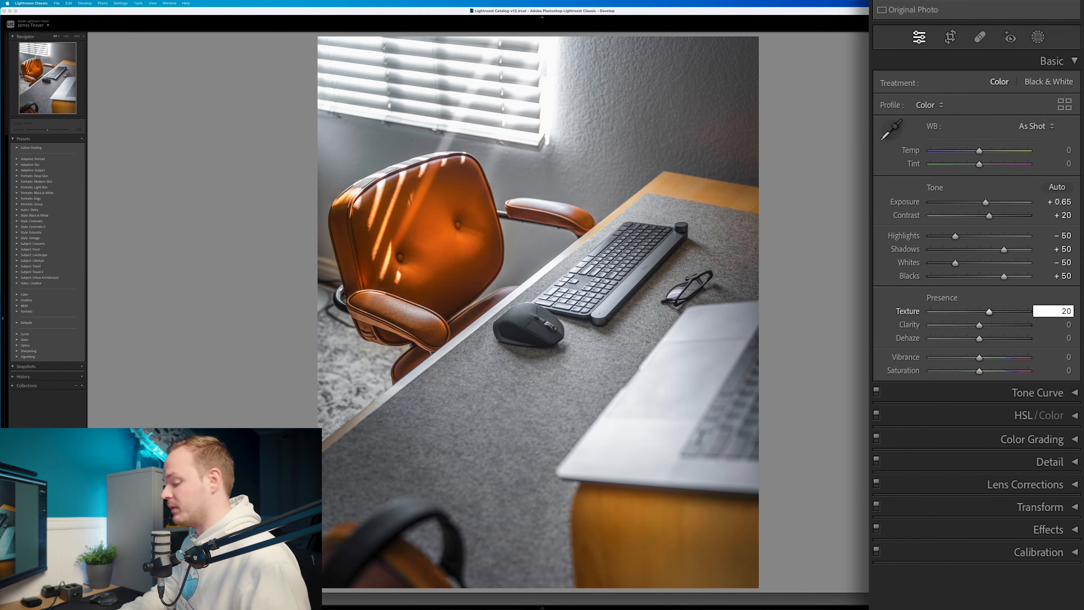
key("Tab")
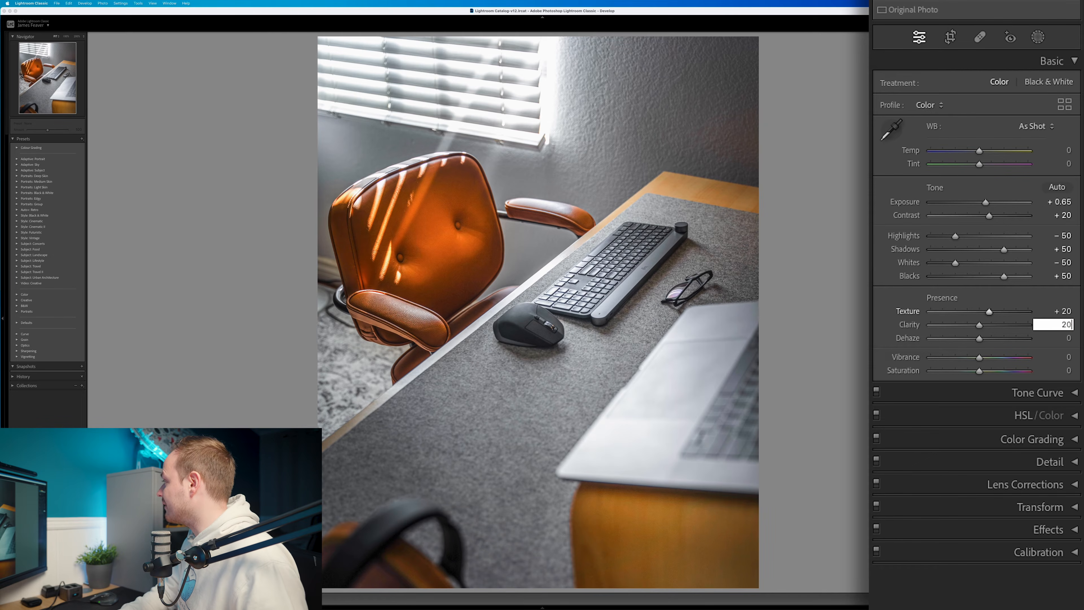
key("Tab")
type("20")
key("Tab")
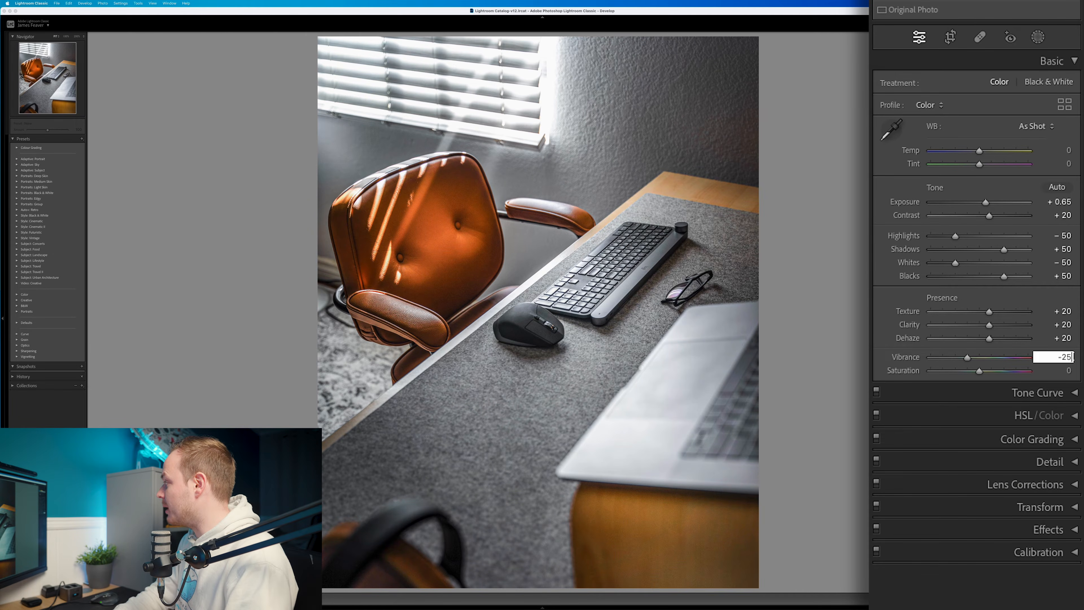
Mute the overall colours by setting Vibrance to -25 and Saturation to -30, finishing the basic adjustments.
key("Return")
key("Tab")
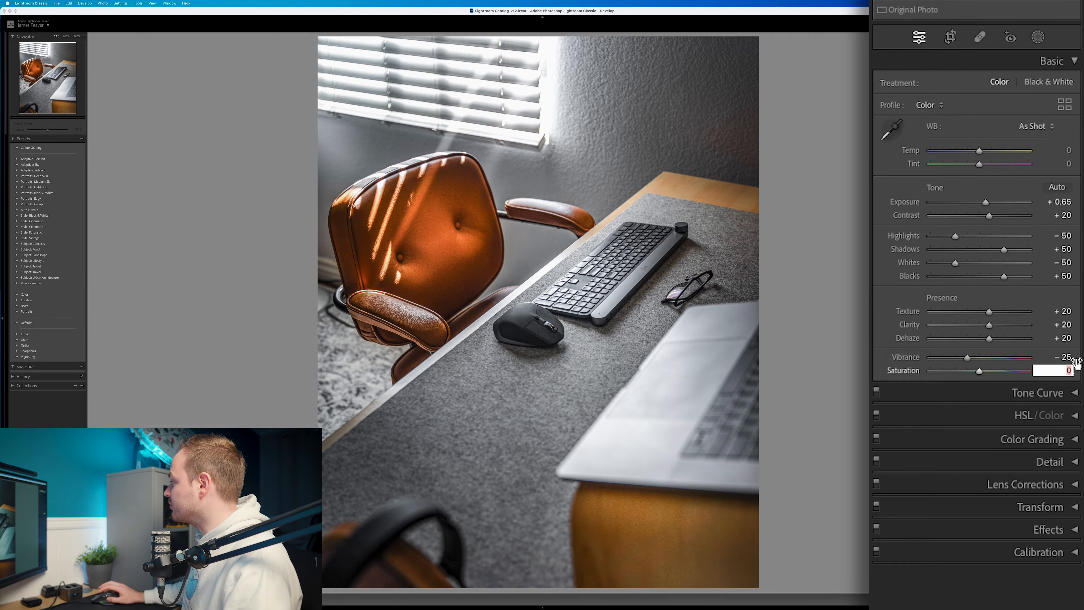
key("Return")
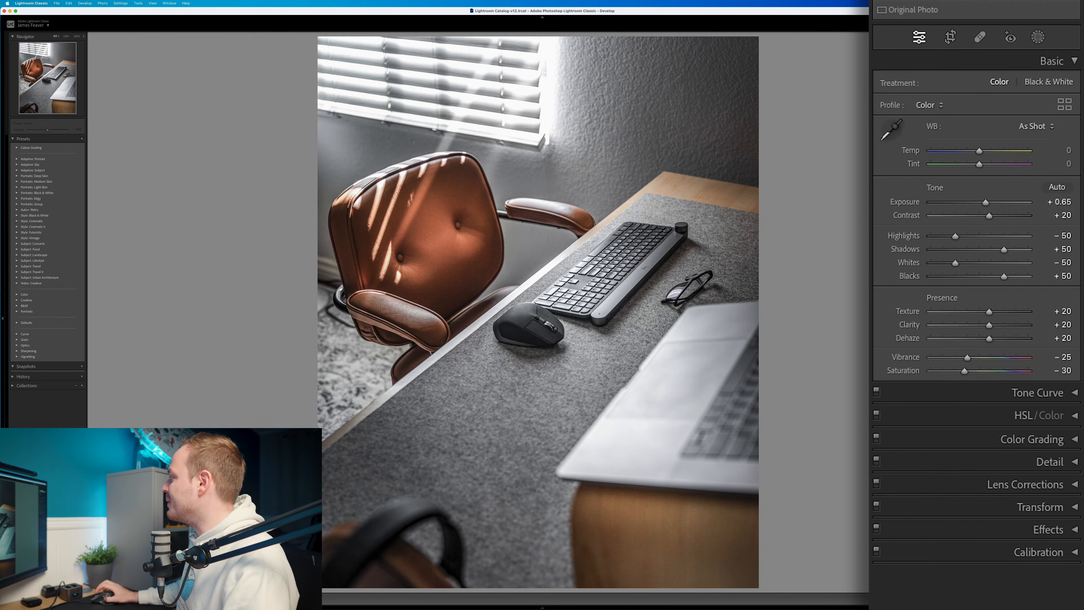
left_click(1074, 64)
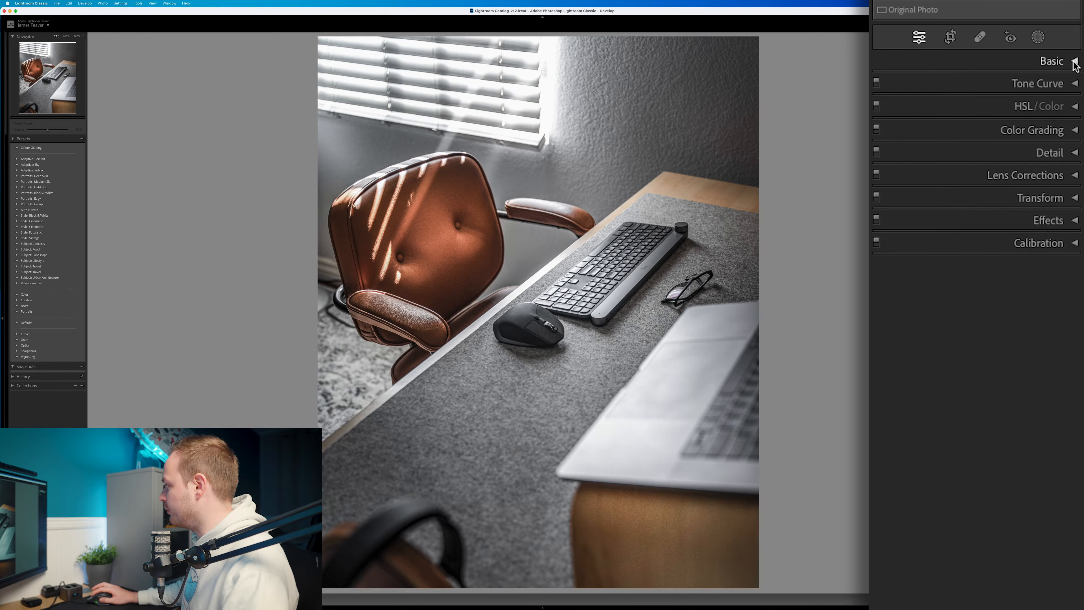
Shape a gentle S on the tone curve with a highlight point at input 187, output 195 and a shadow point at input 76, output 69.
left_click(1075, 84)
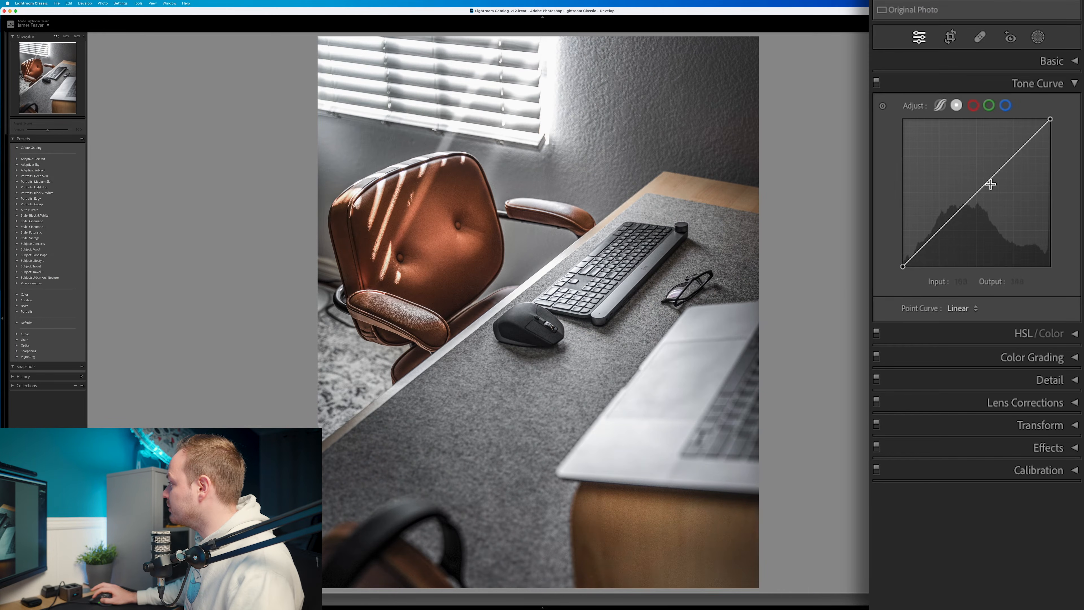
left_click_drag(1012, 157, 1012, 155)
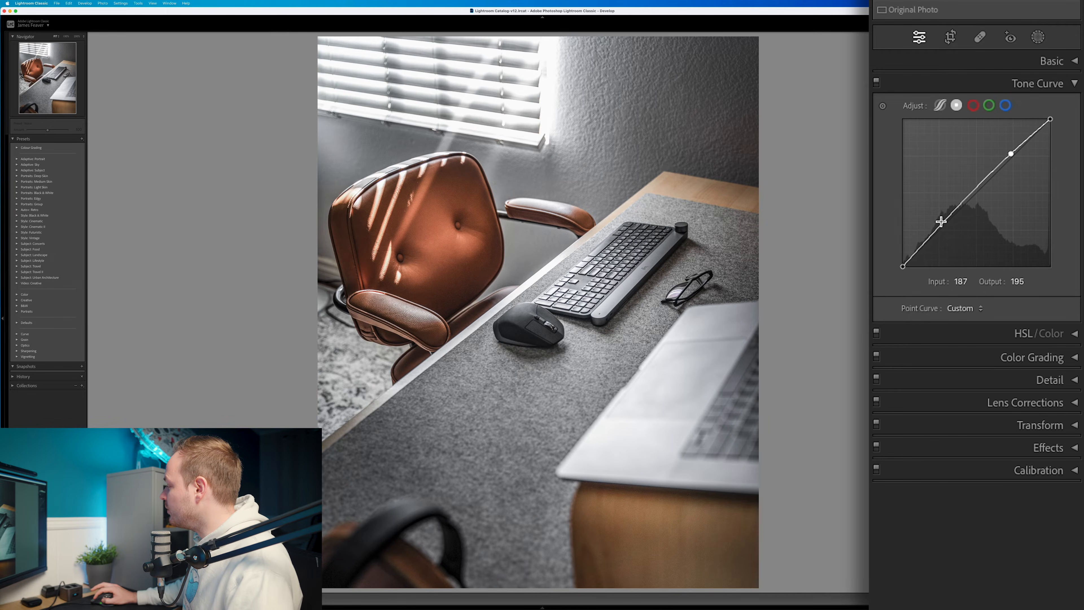
left_click_drag(945, 223, 947, 228)
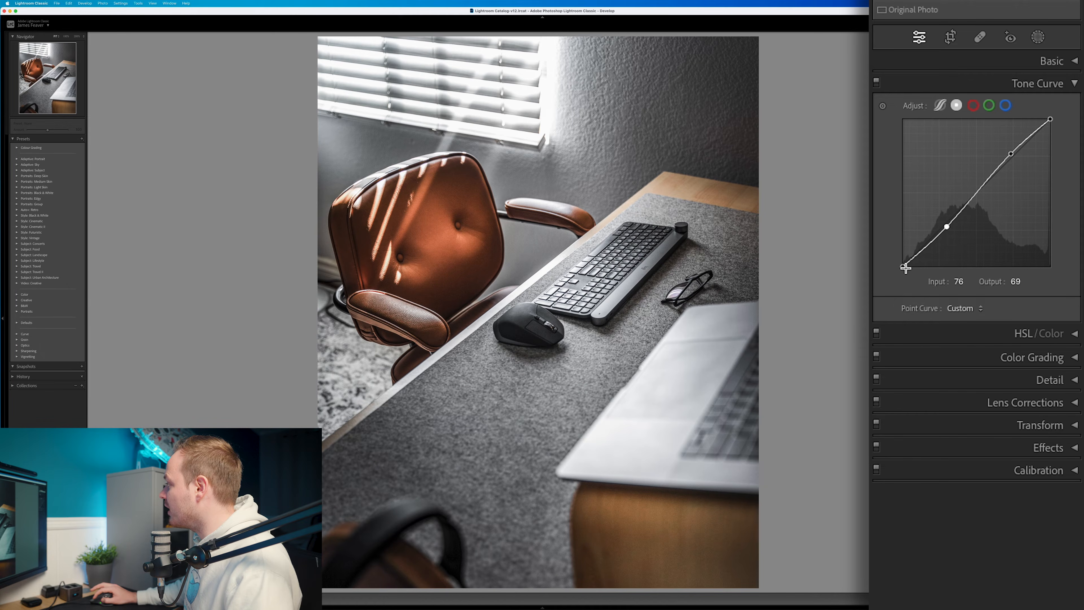
Raise the tone curve's black point for a faded look and adjust the shadow point to input 77, output 68.
left_click_drag(902, 267, 872, 240)
left_click_drag(947, 227, 946, 228)
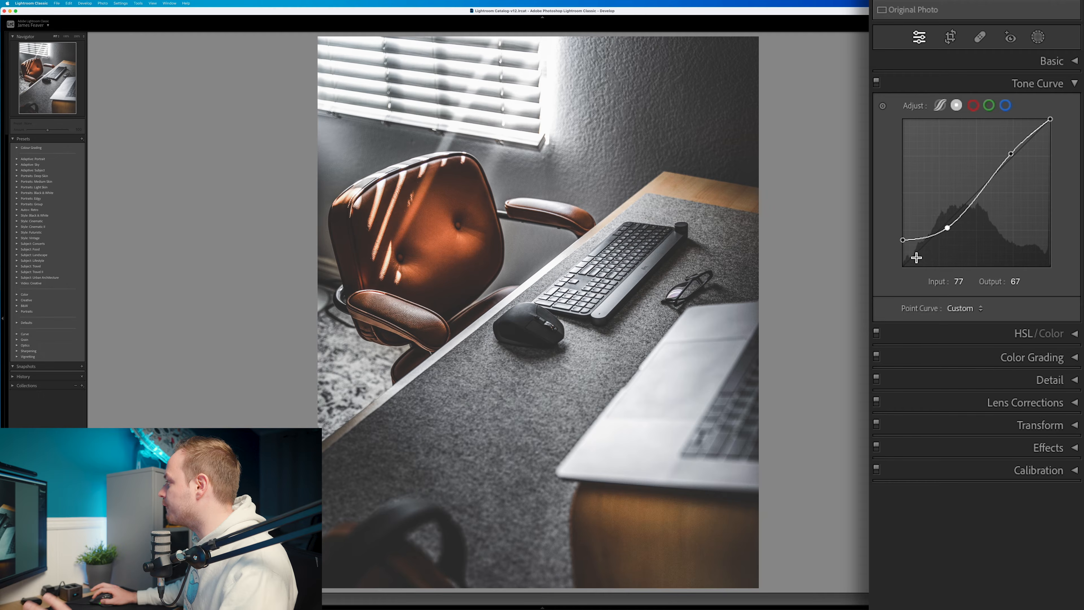
left_click(902, 242)
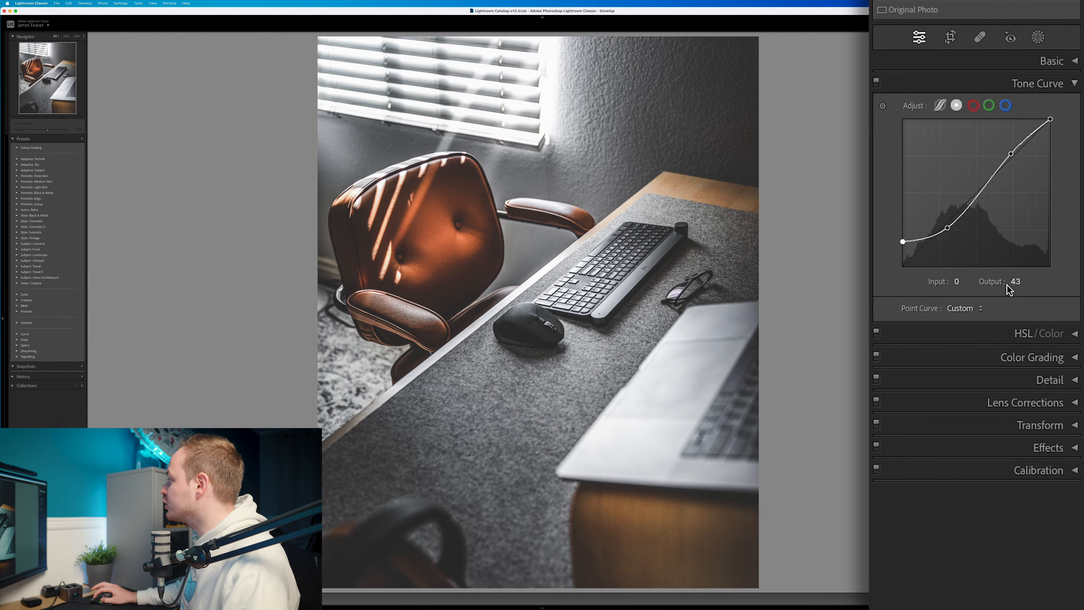
left_click_drag(904, 244, 948, 227)
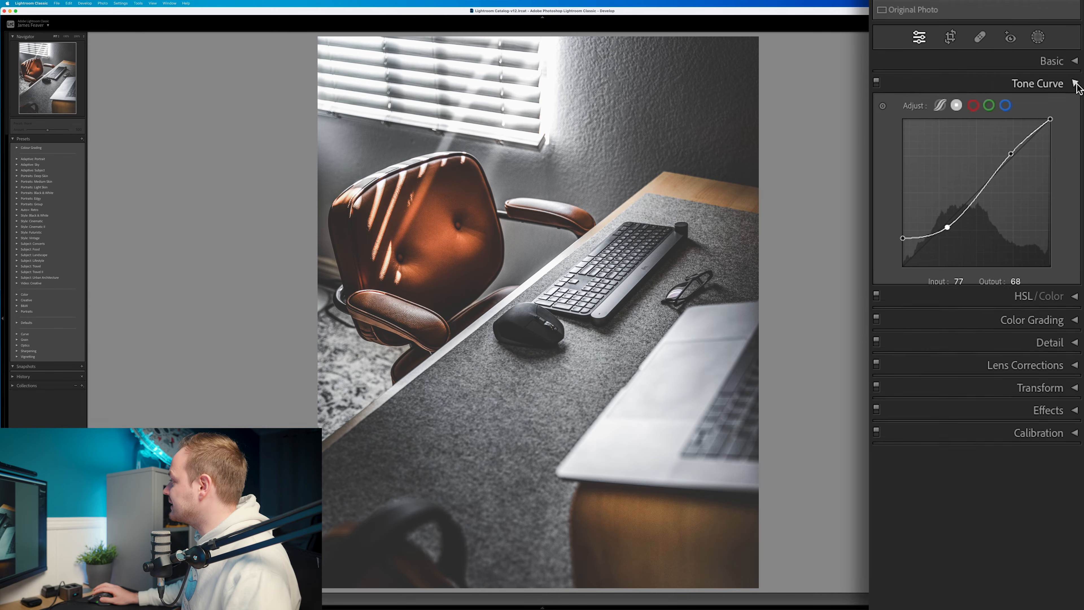
left_click(1075, 84)
Shift the HSL hues of the warm tones, setting Red to -20 and Orange to -10.
left_click(1074, 107)
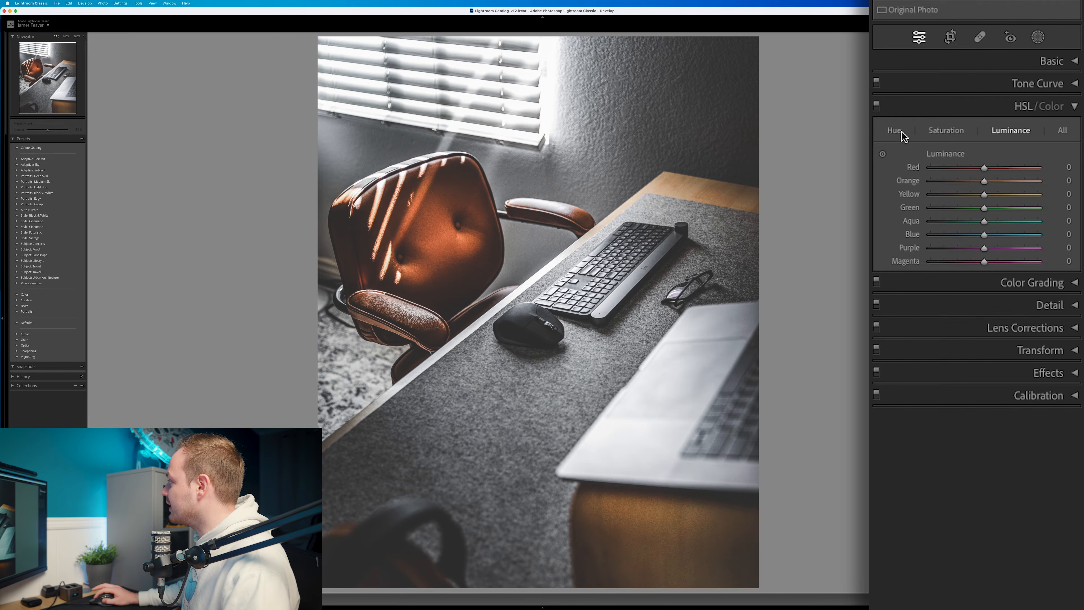
left_click(894, 133)
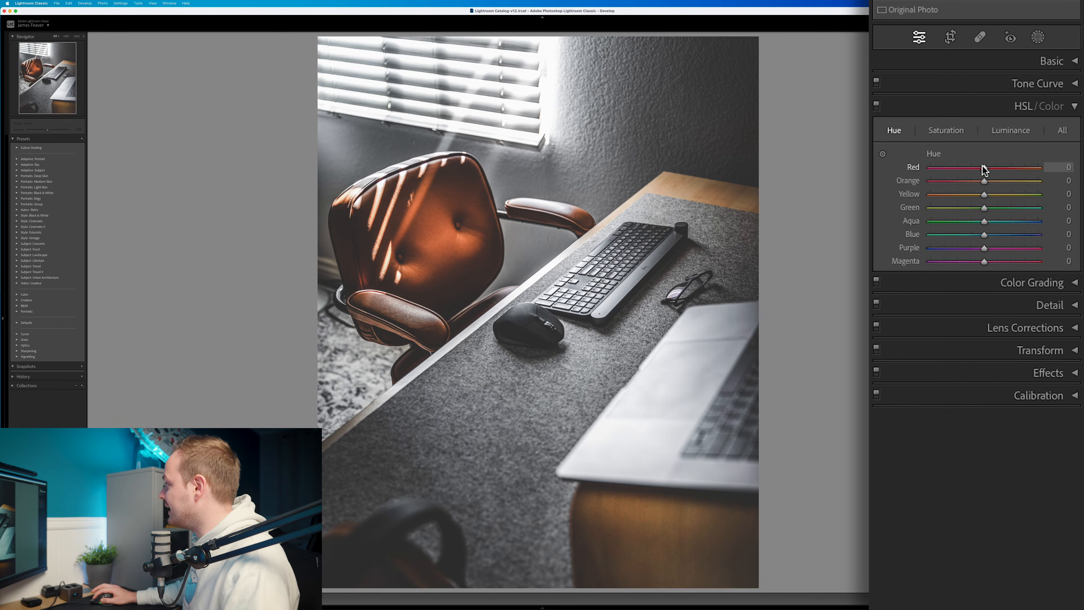
left_click(1063, 167)
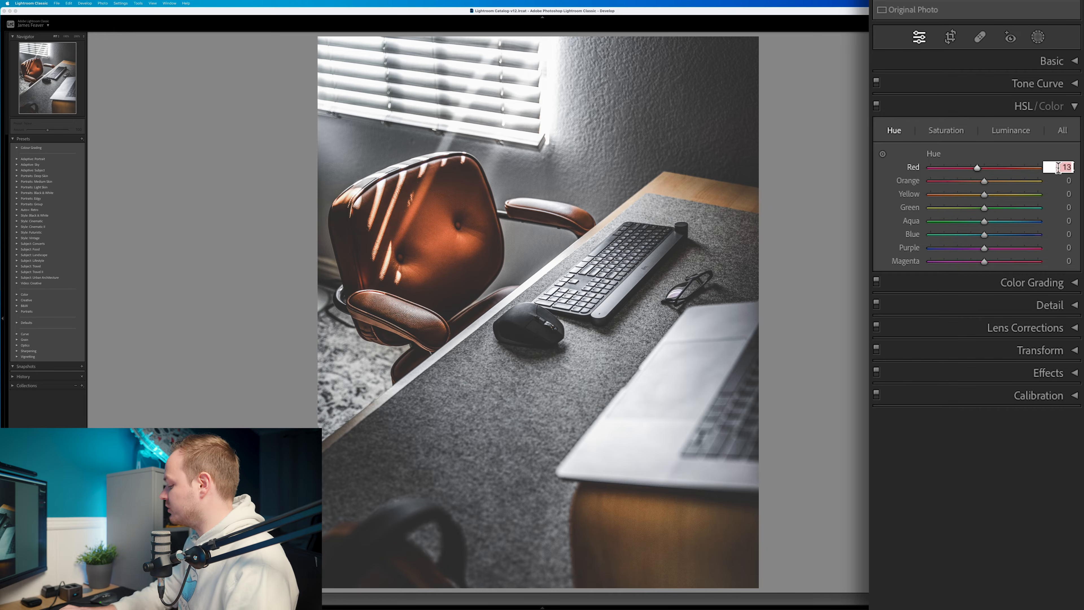
key("Return")
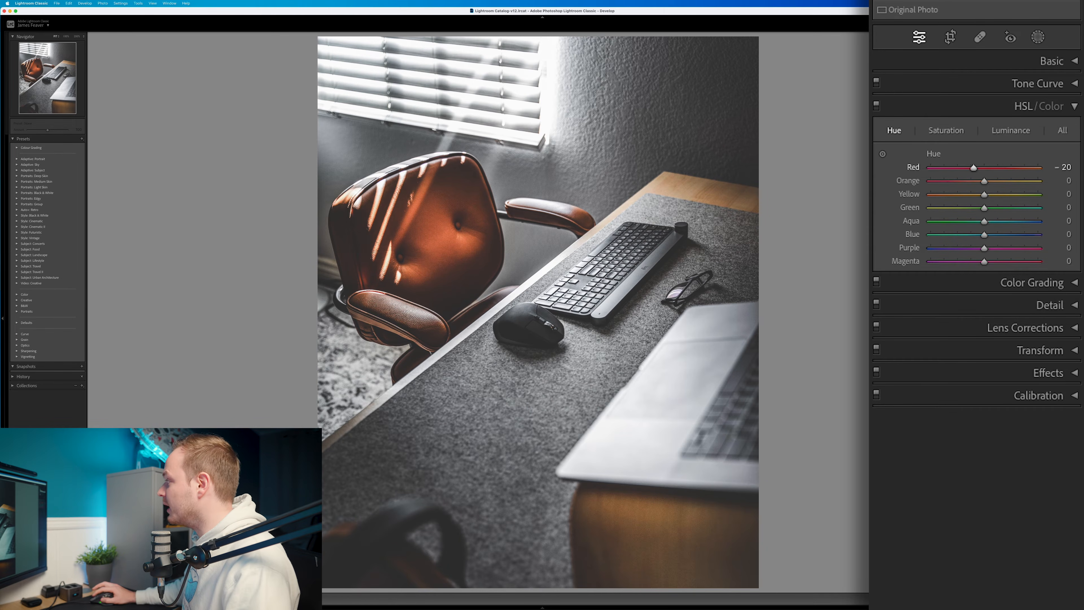
left_click(1068, 181)
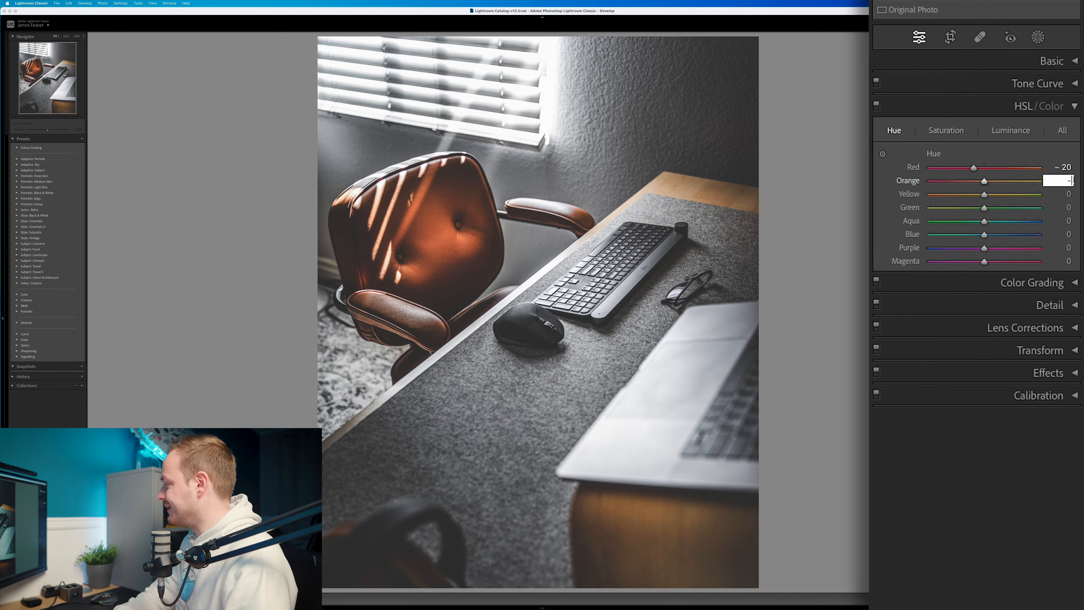
key("Return")
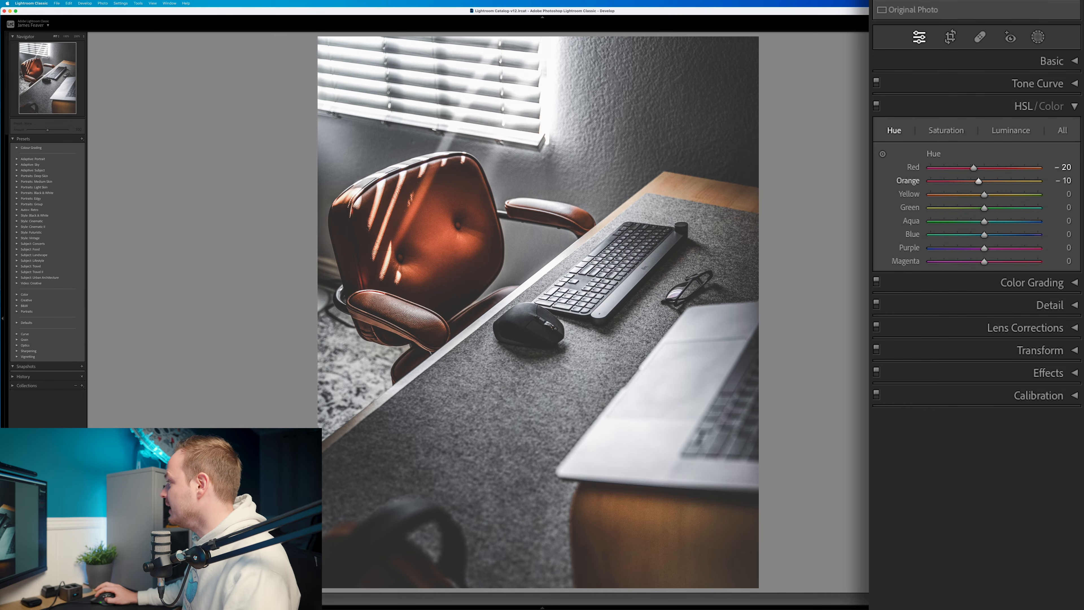
Adjust the HSL saturation of the warm tones, setting Red to -55 and Orange to +15.
left_click(945, 130)
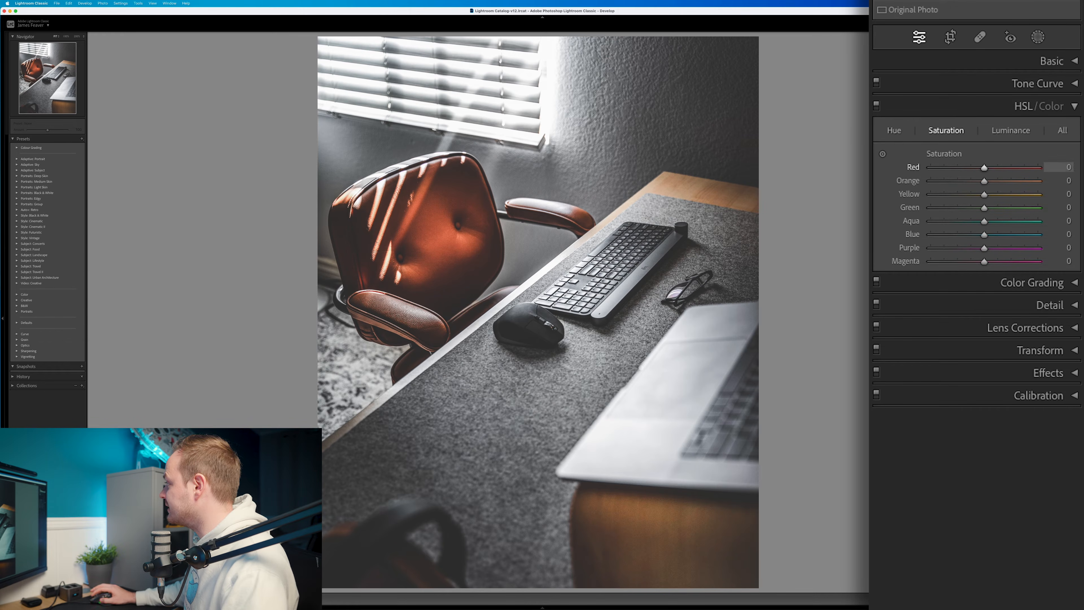
left_click(1060, 167)
key("Return")
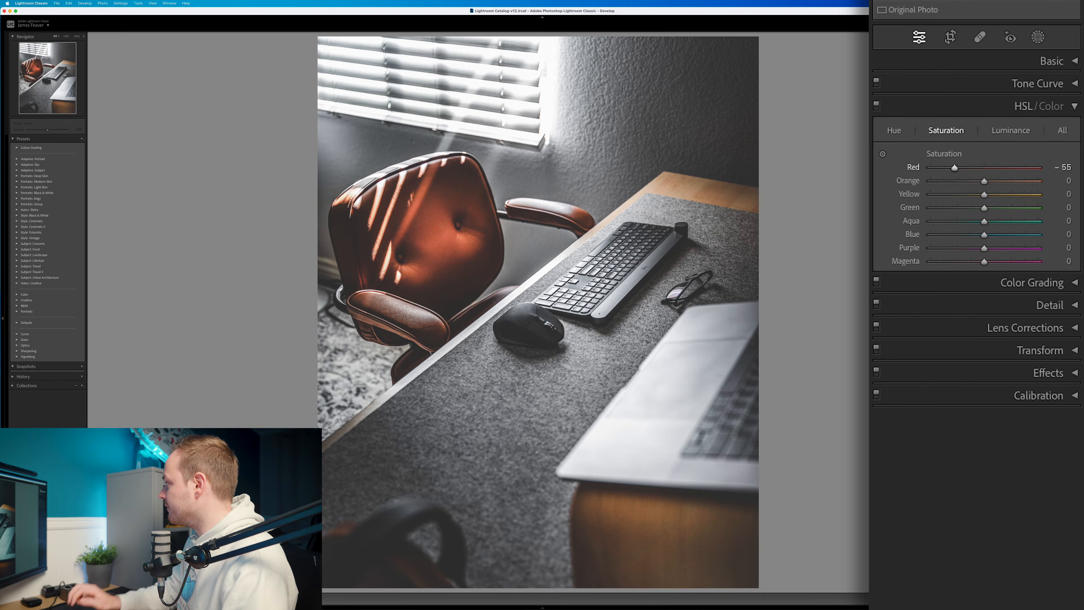
left_click(1072, 180)
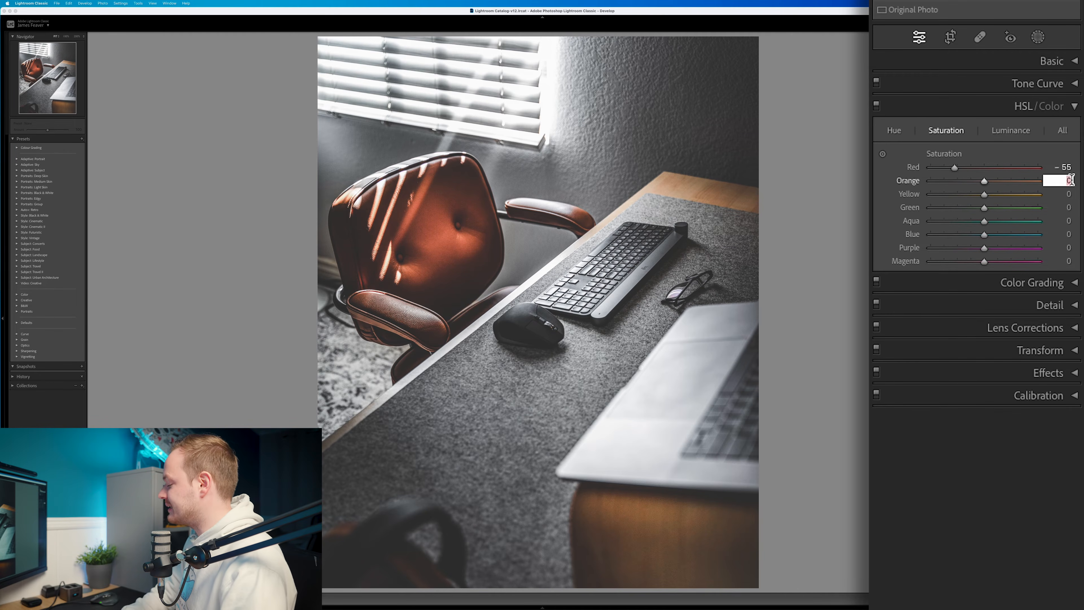
key("Return")
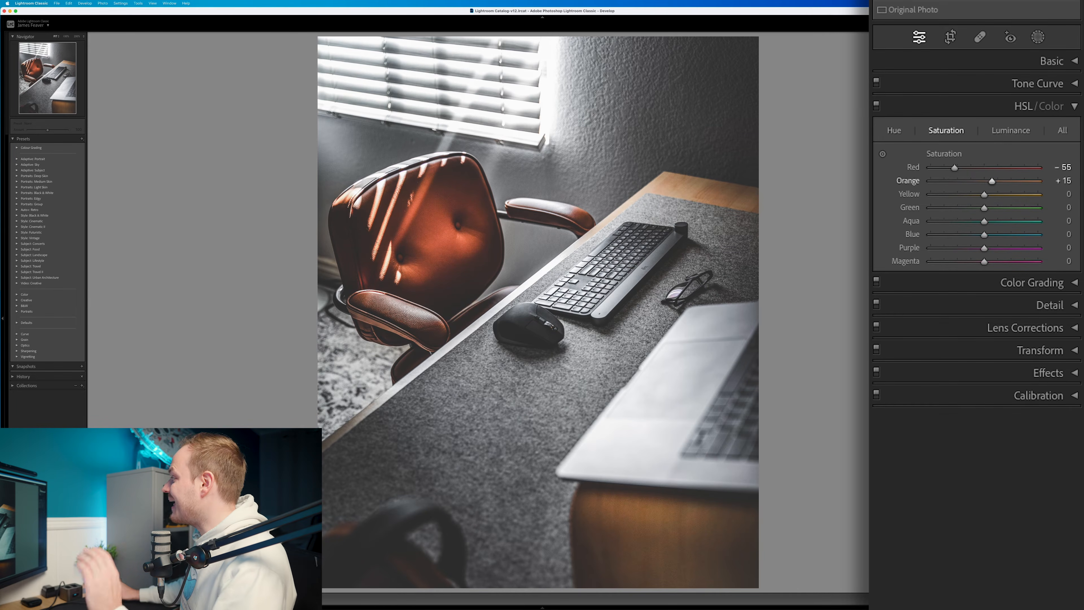
Set the HSL saturation of Yellow, Green, Aqua, Blue, Purple and Magenta to -90 each.
left_click(1068, 194)
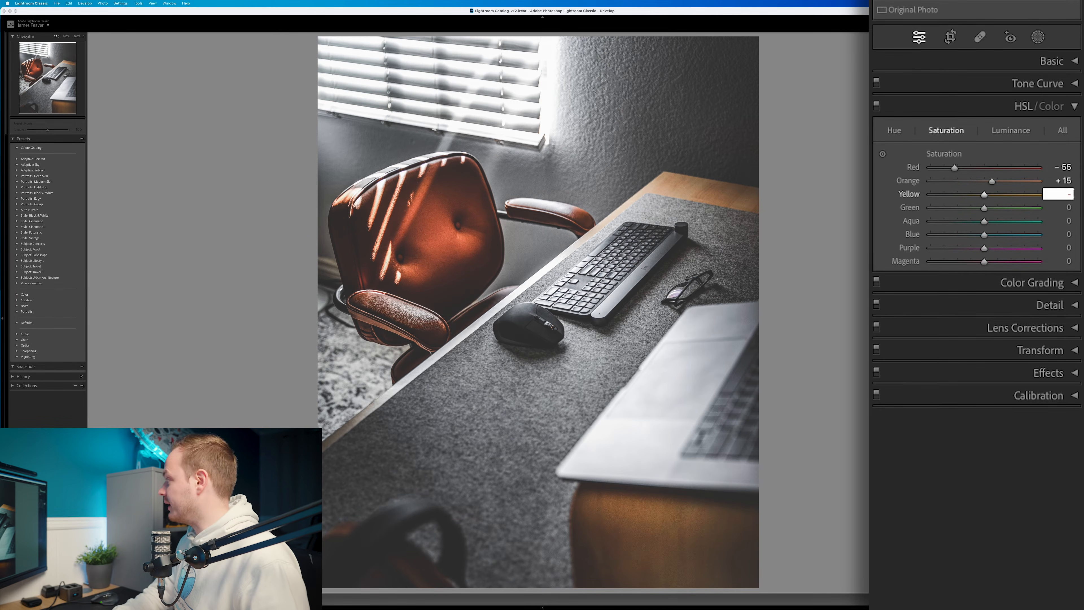
key("Tab")
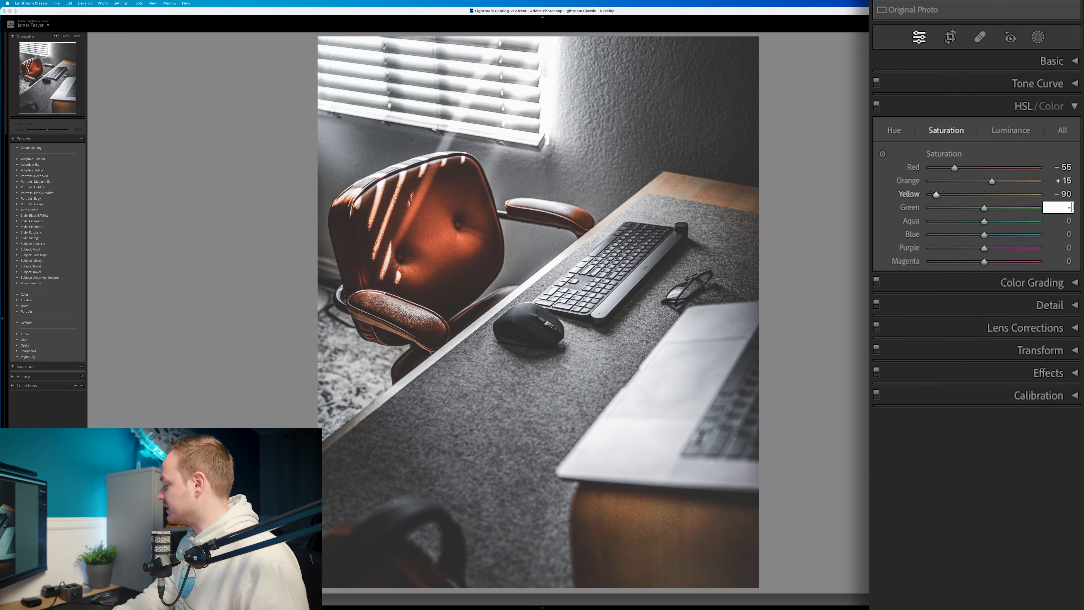
key("Tab")
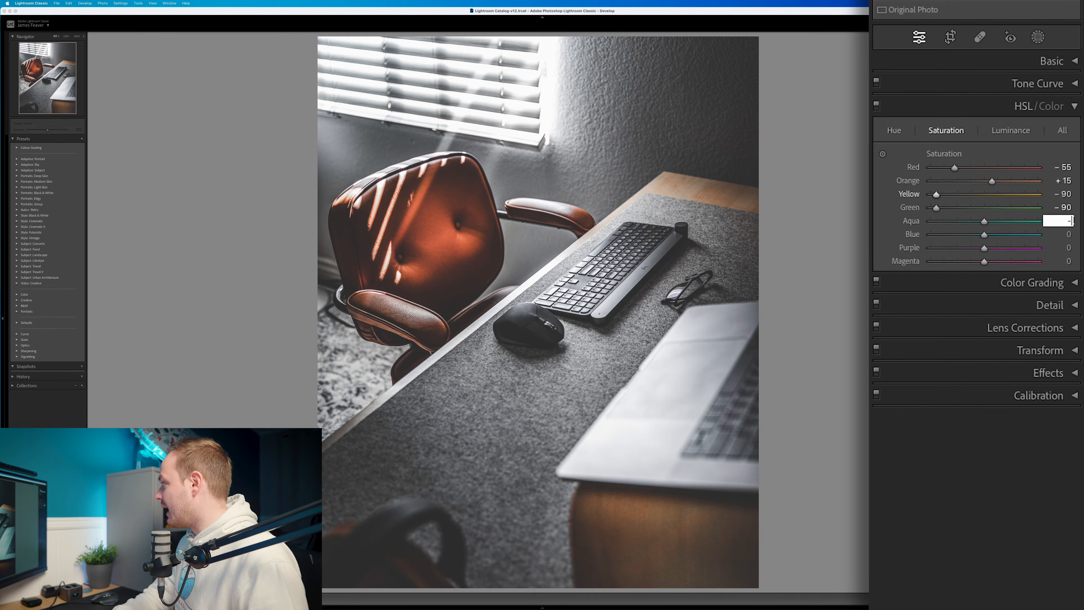
key("Tab")
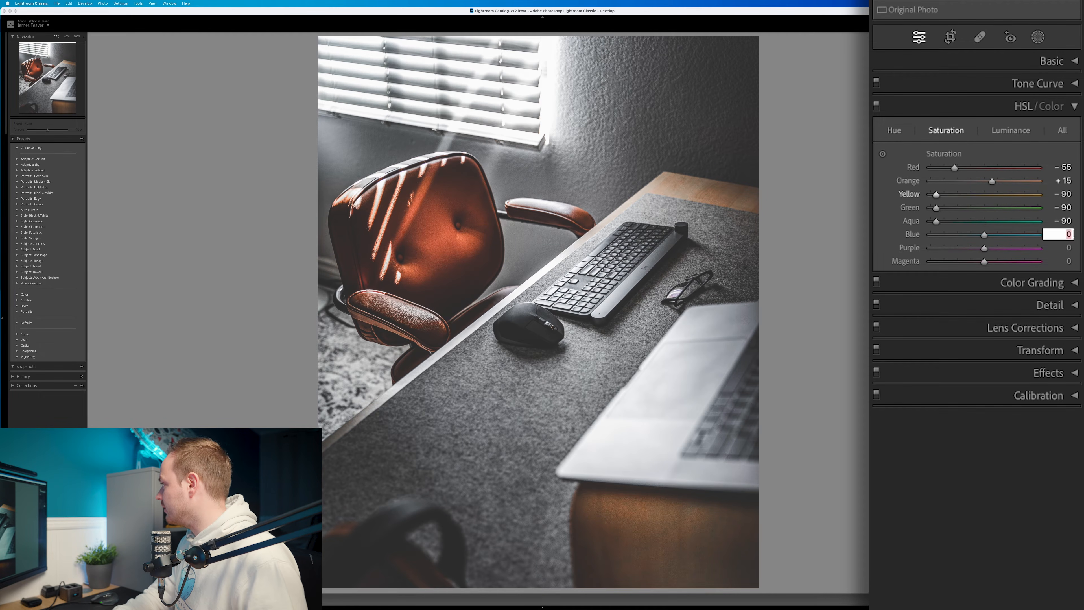
key("Tab")
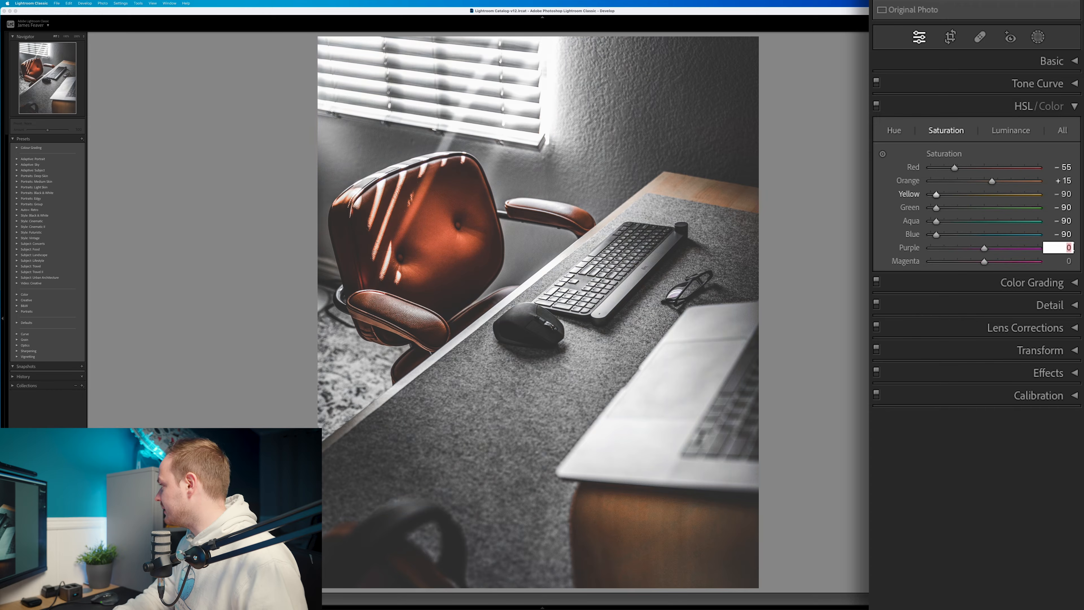
key("Tab")
type("-90")
key("Tab")
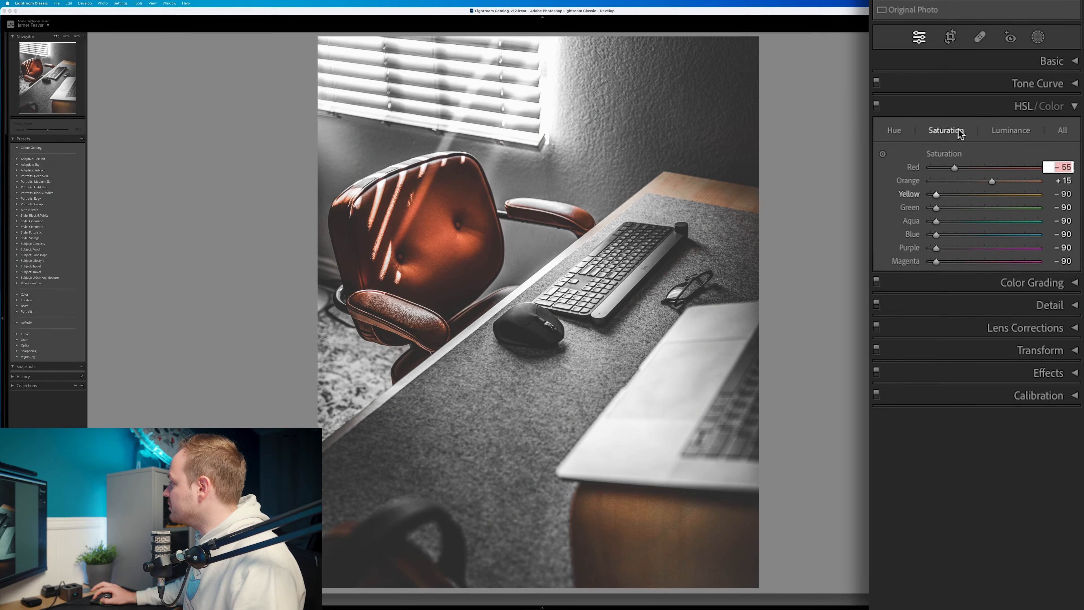
Brighten the warm tones in the HSL luminance settings, with Red at +10 and Orange at +15.
left_click(1008, 128)
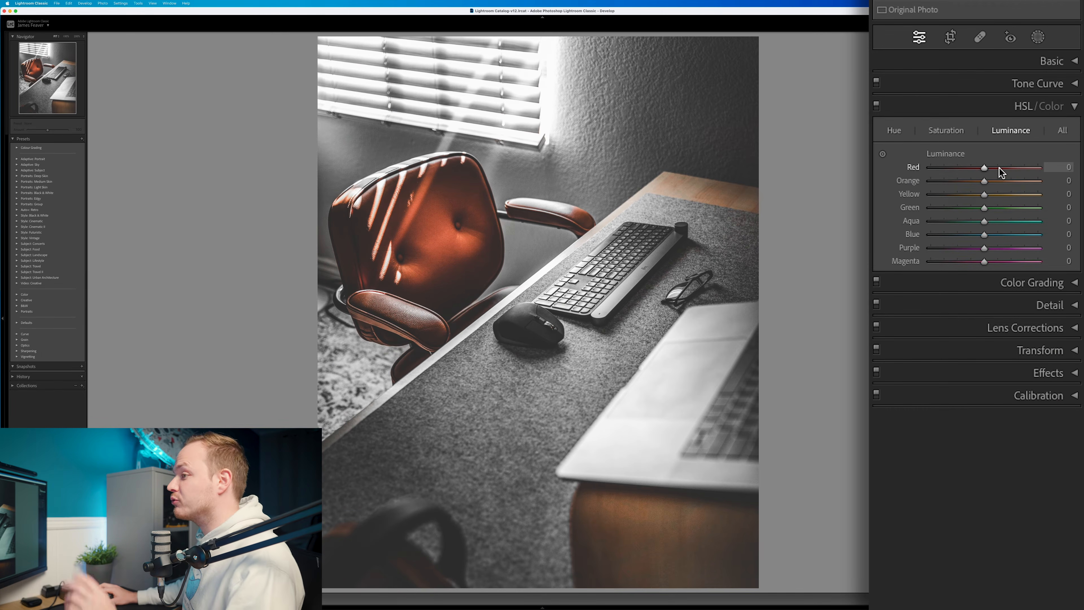
left_click(1071, 167)
key("Return")
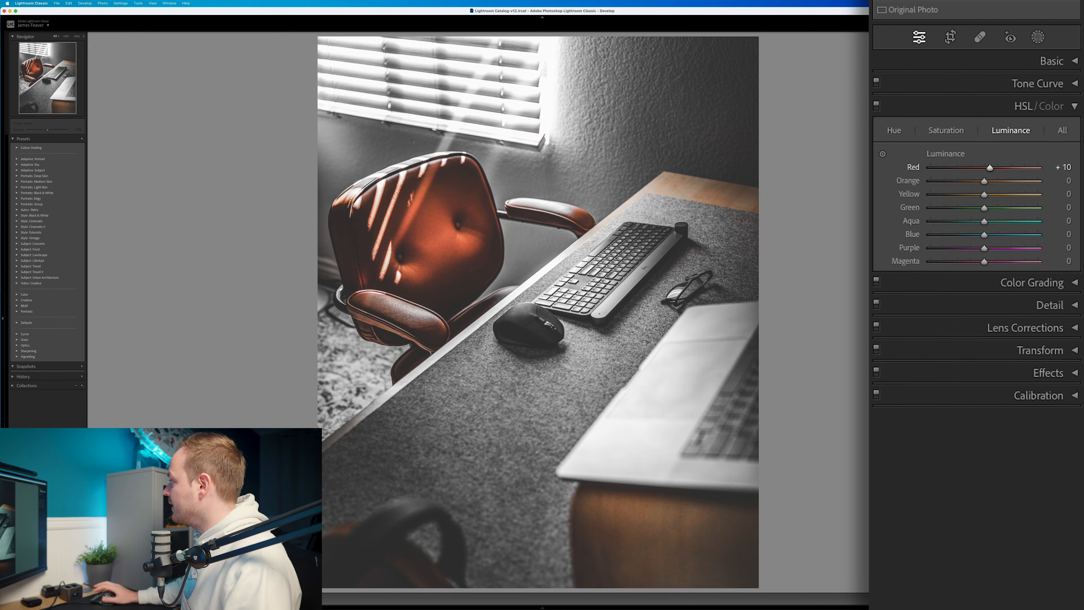
left_click(1062, 179)
type("15")
key("Return")
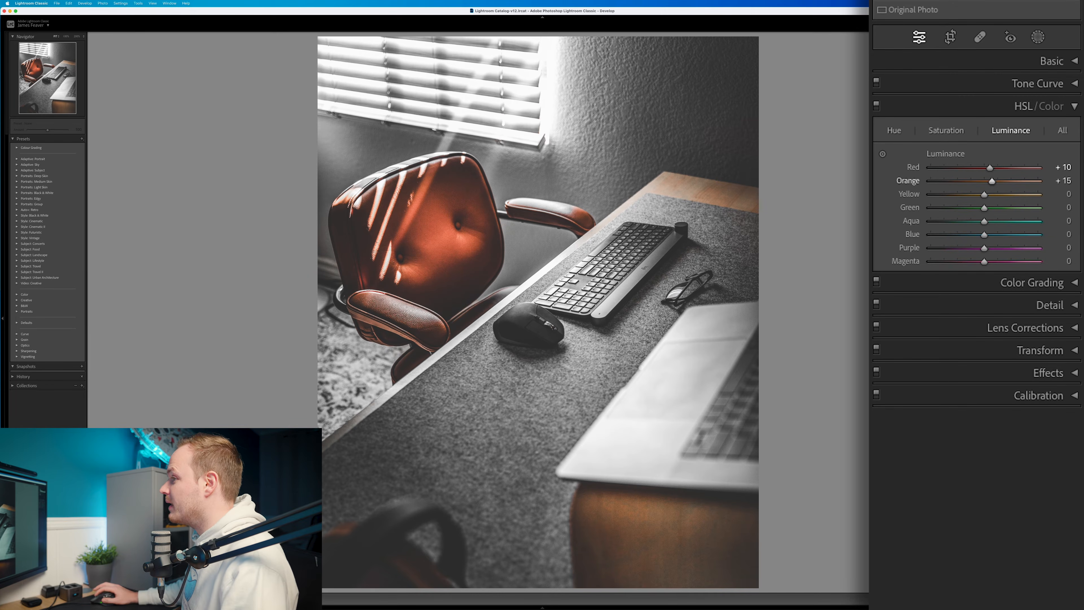
Darken the HSL luminance of Yellow to -50 and Green to -25.
left_click(1063, 194)
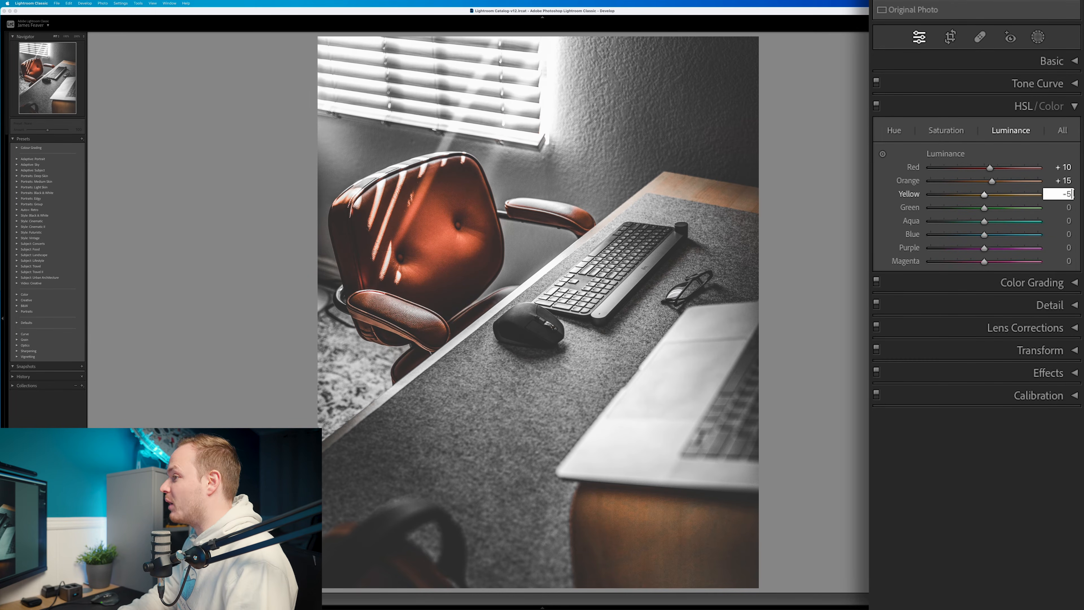
type("-50")
key("Return")
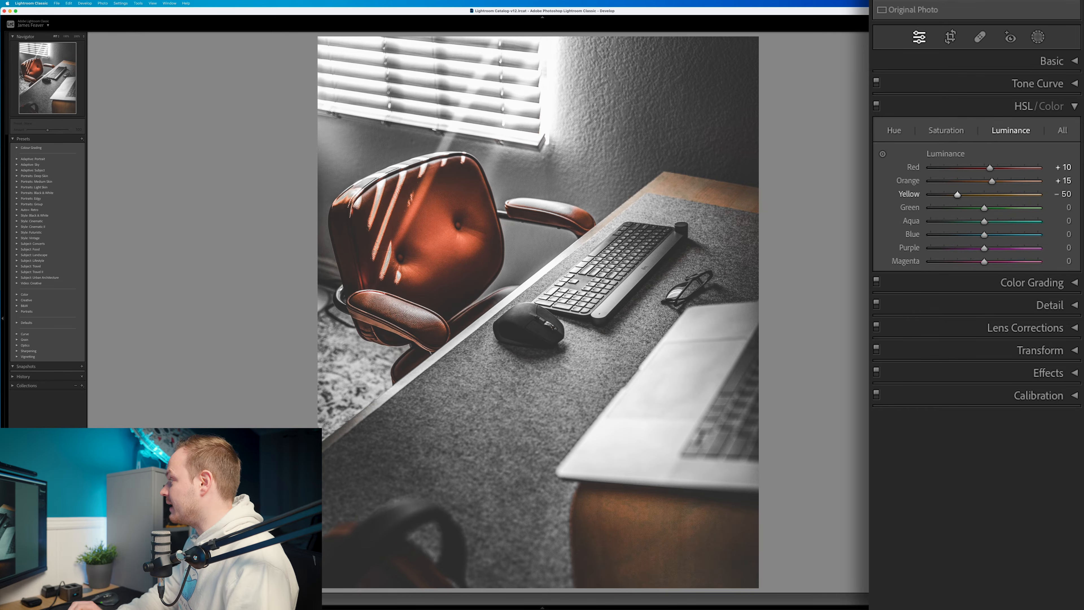
left_click(1063, 207)
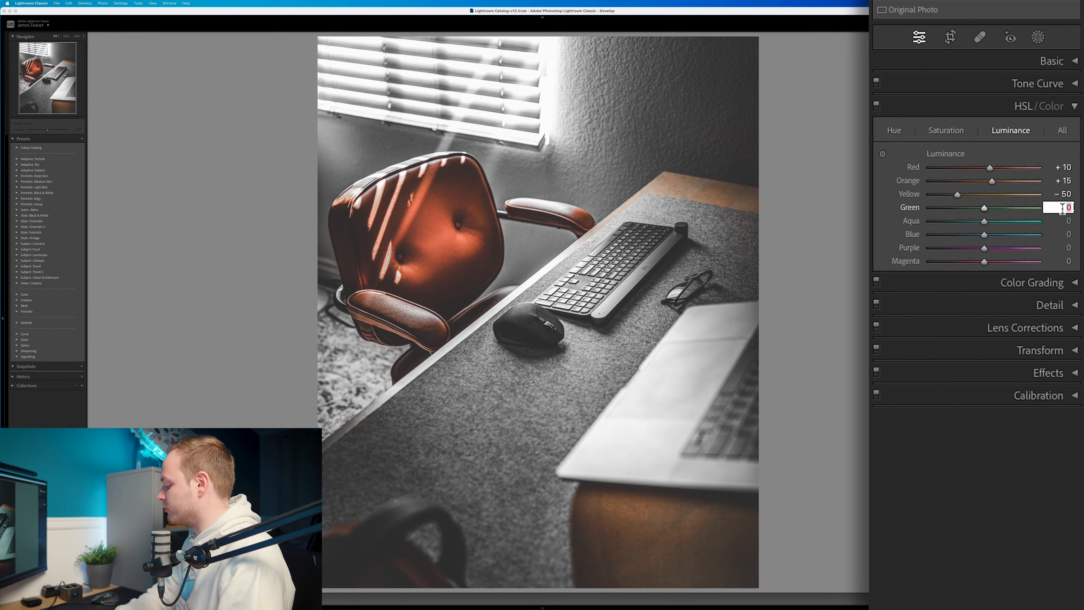
key("Return")
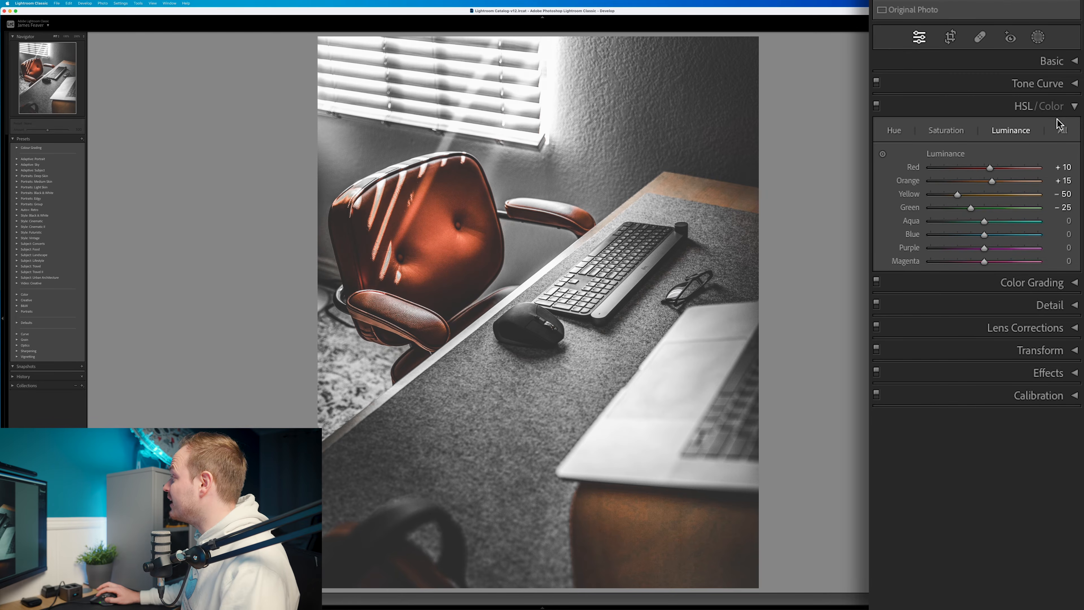
Compare the photo with and without the HSL adjustments.
left_click(1073, 108)
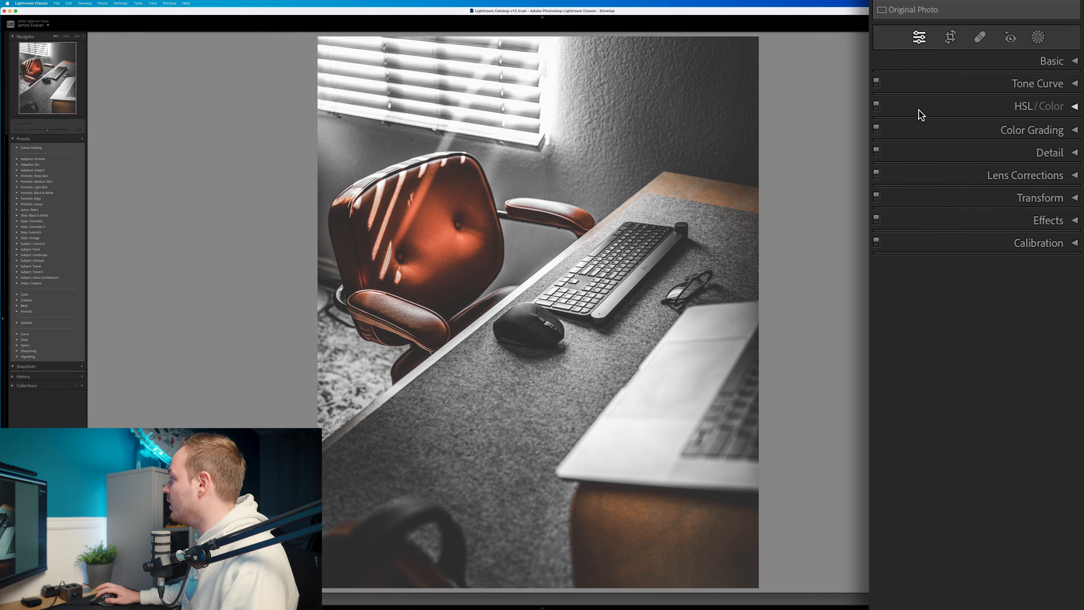
left_click(876, 105)
left_click(877, 106)
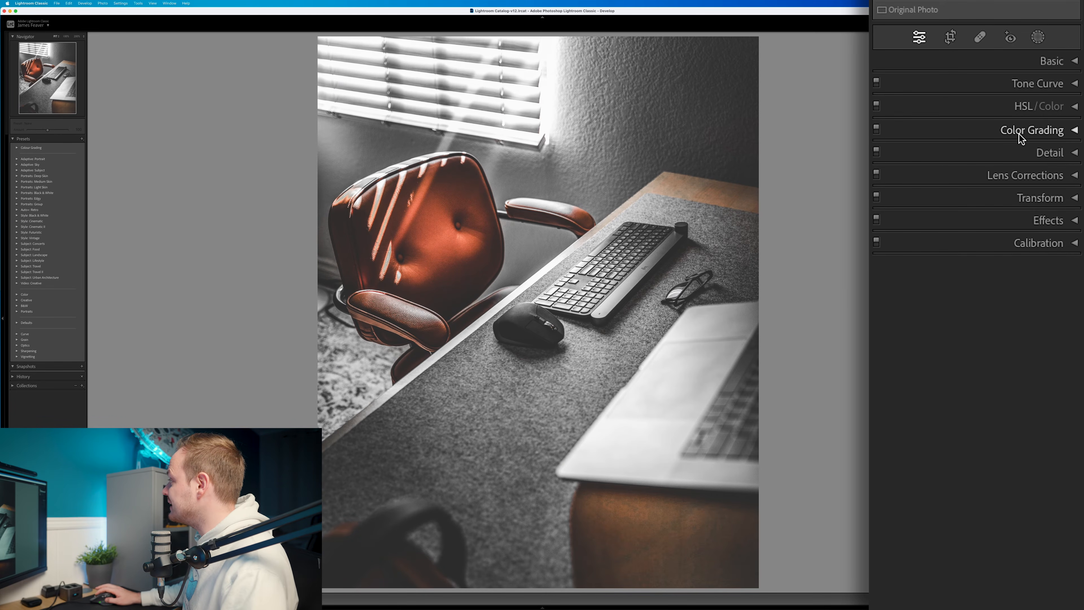
Tint the shadows blue in Color Grading with Hue 225 and Saturation 10.
left_click(1072, 131)
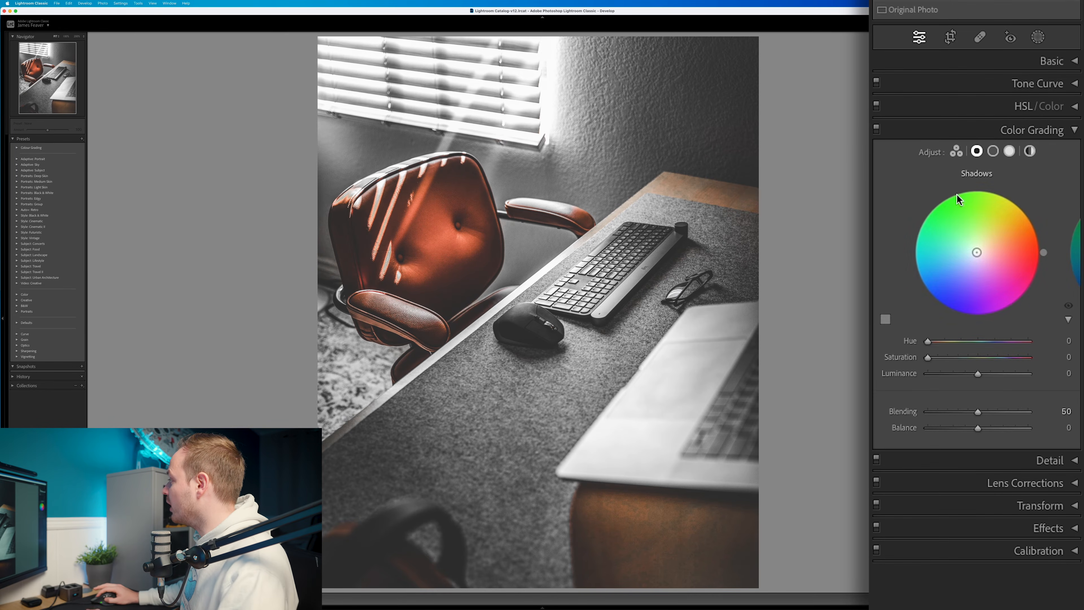
left_click_drag(1044, 259, 924, 294)
left_click(1064, 341)
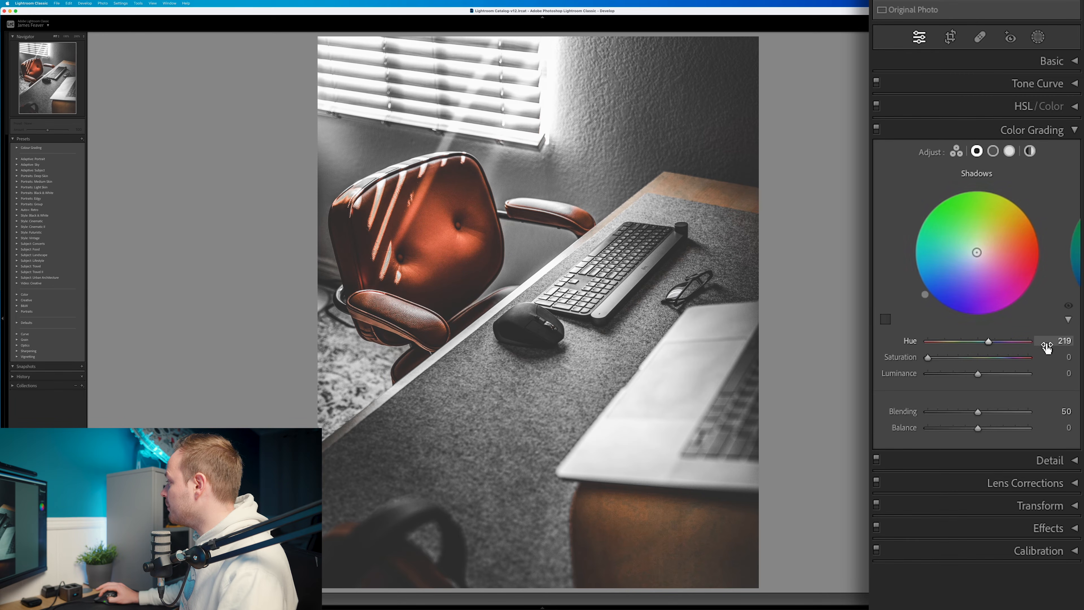
type("225")
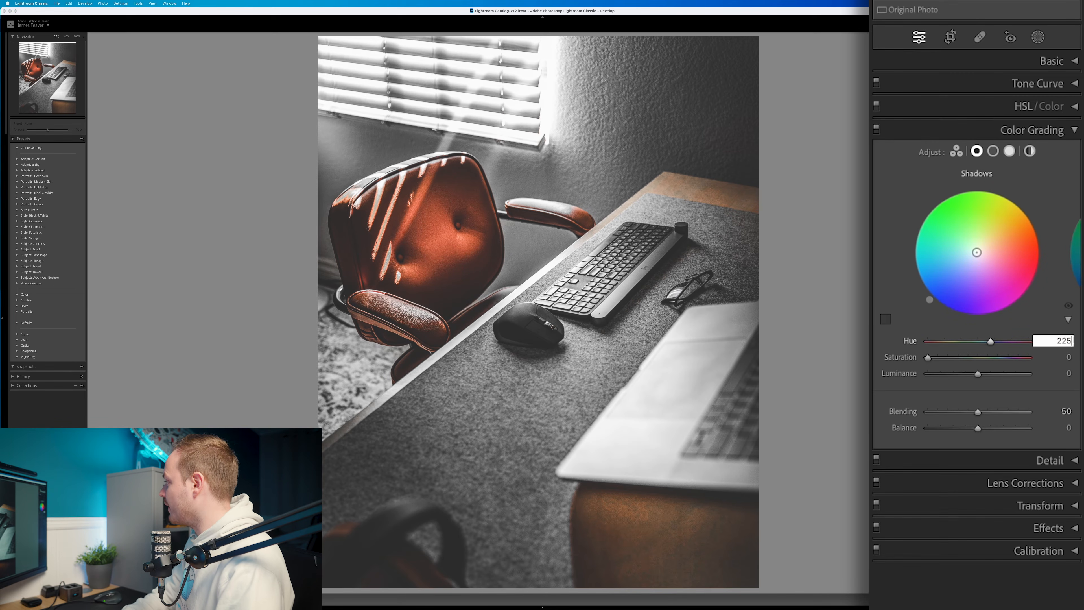
mouse_move(928, 357)
left_mouse_down()
mouse_move(985, 360)
mouse_move(926, 359)
left_mouse_up()
left_click(1054, 358)
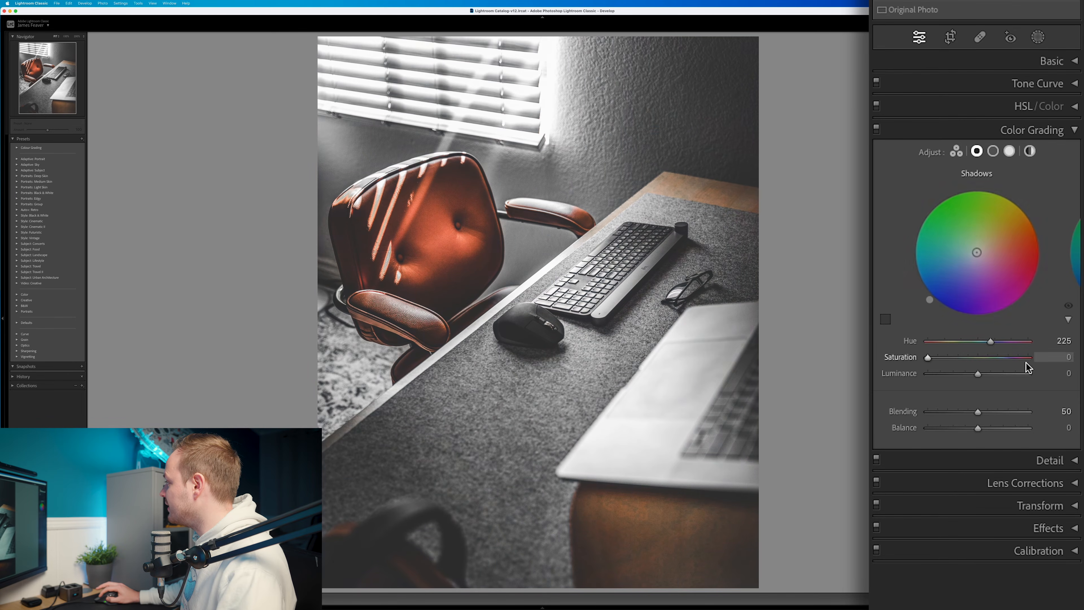
type("10")
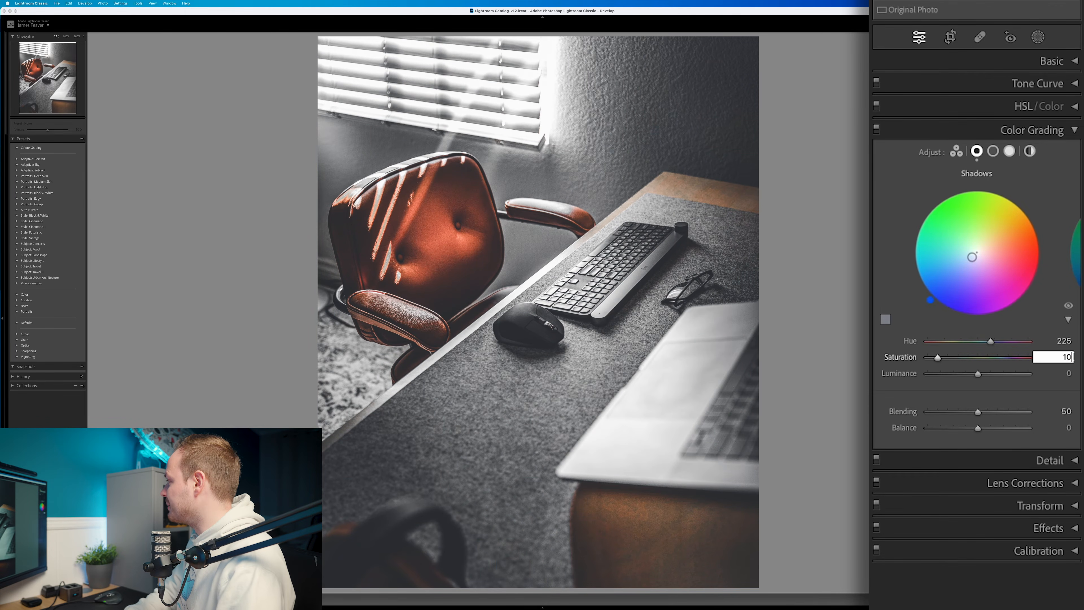
key("Return")
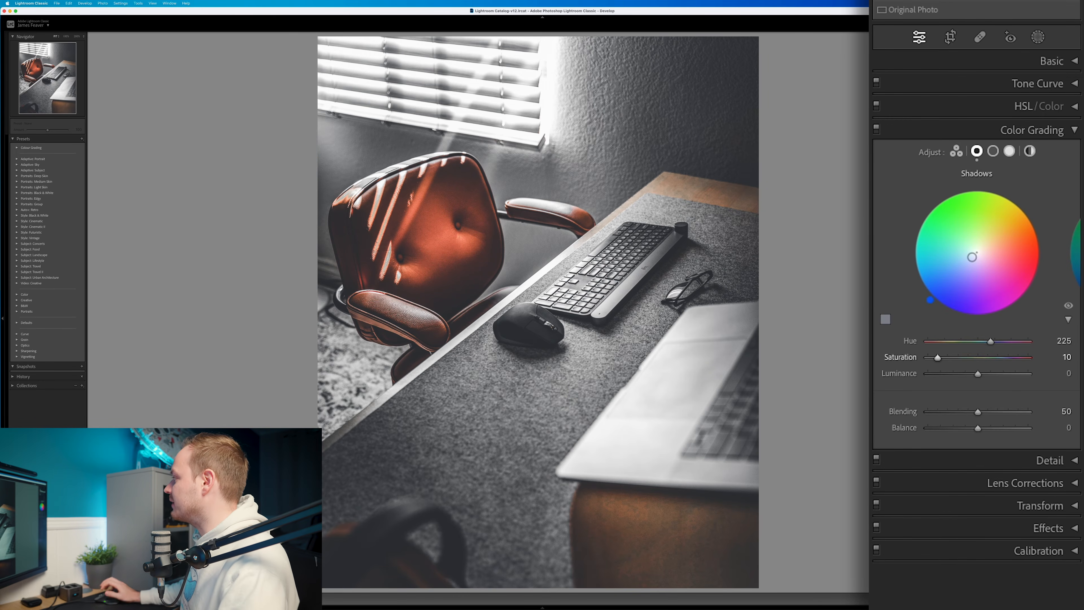
Tint the highlights blue in Color Grading with Hue 225 and Saturation 20.
left_click(994, 151)
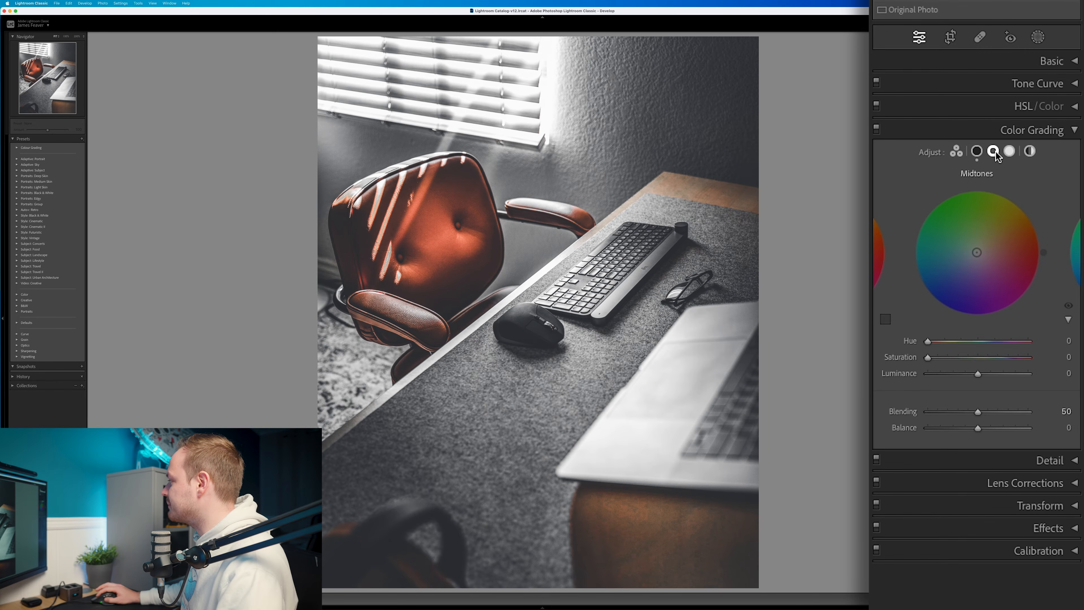
left_click(1009, 151)
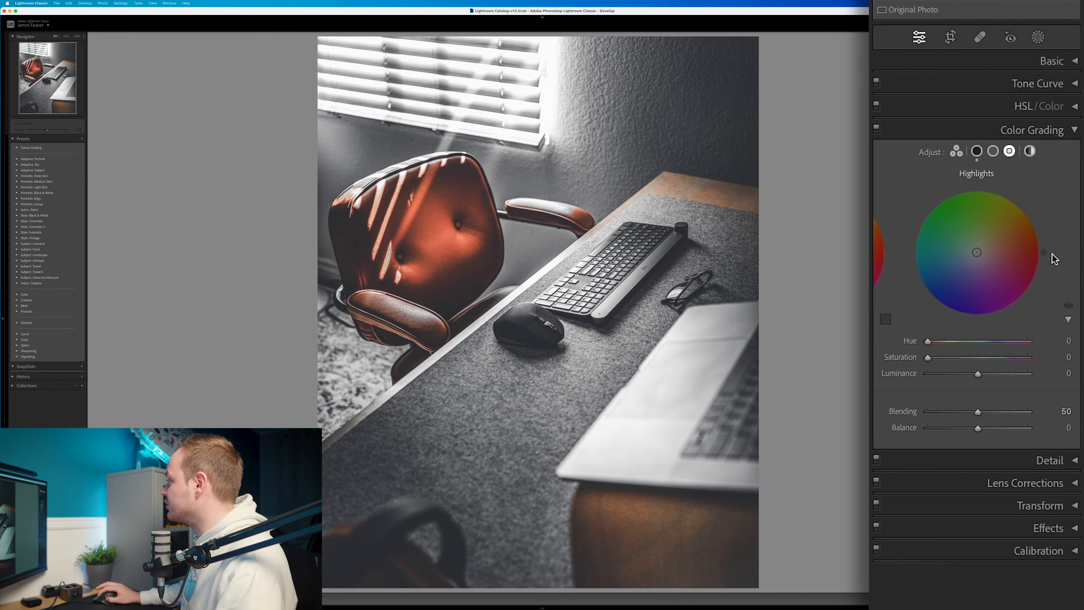
left_click(1048, 341)
type("225")
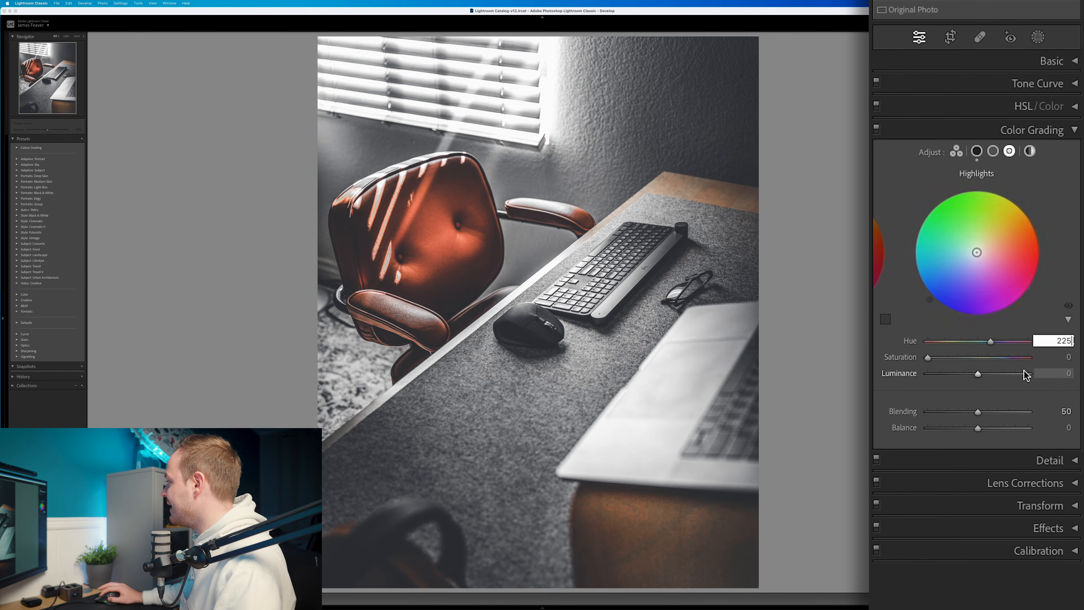
mouse_move(929, 358)
left_mouse_down()
mouse_move(958, 359)
mouse_move(945, 359)
left_mouse_up()
left_click(1057, 355)
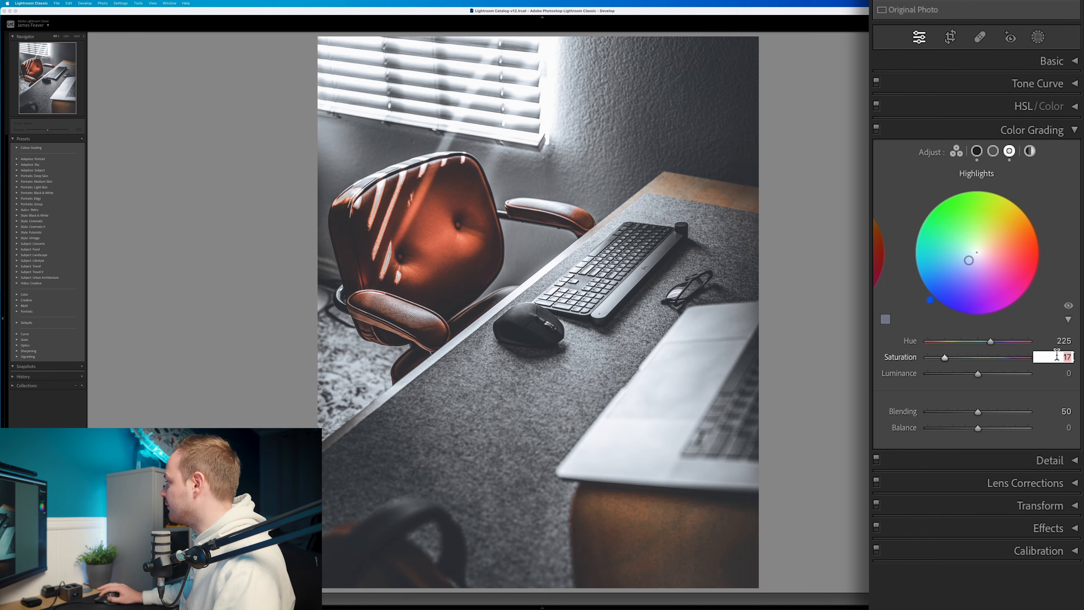
type("20")
key("Return")
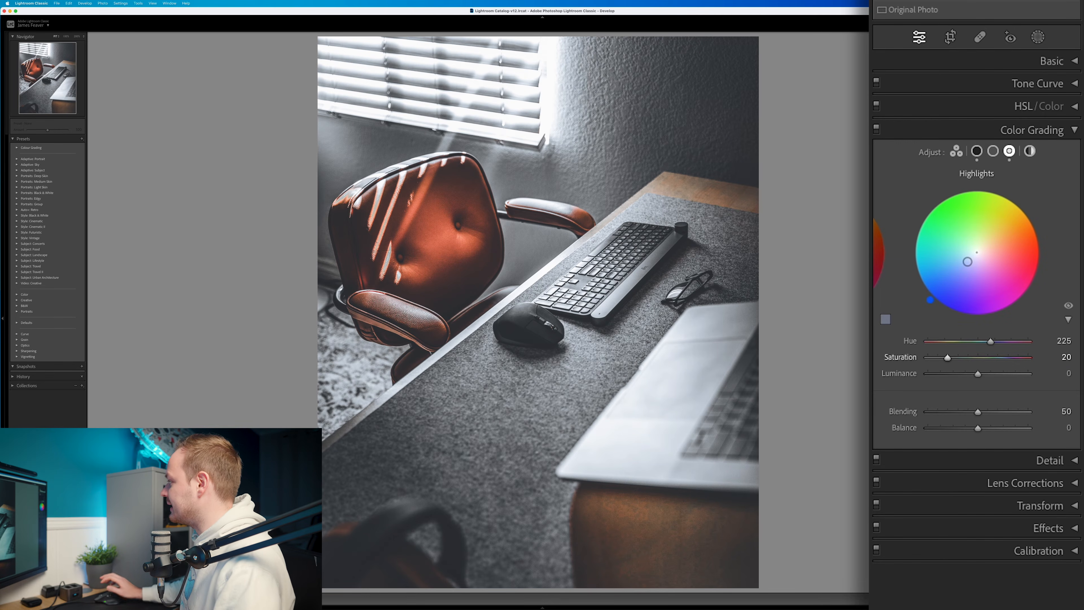
Hide the module bar above the photo and compare the image with and without the color grading.
left_click(702, 17)
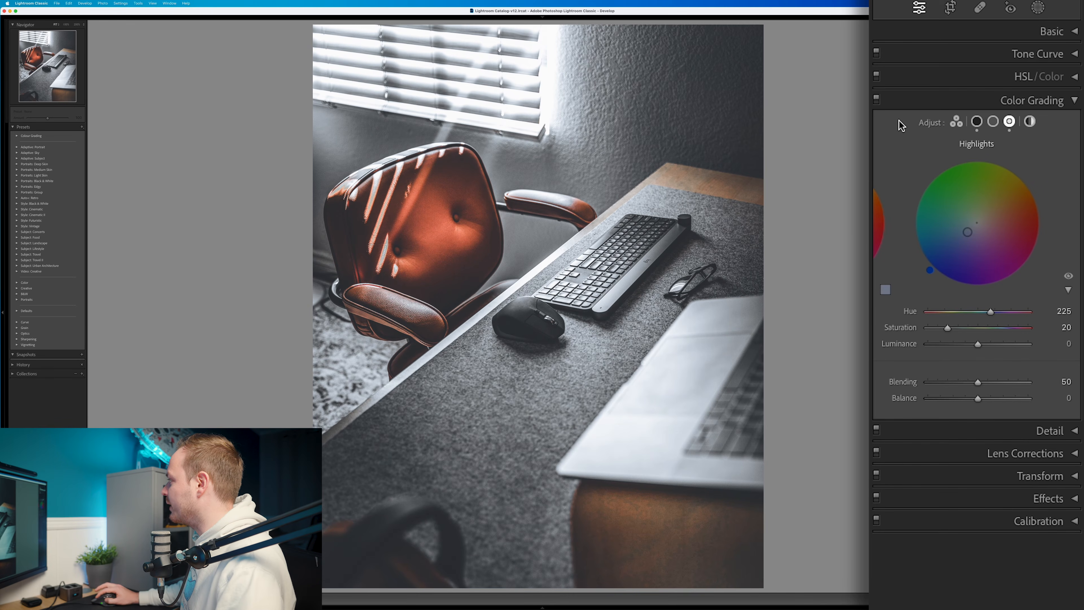
left_click(876, 100)
left_click(877, 100)
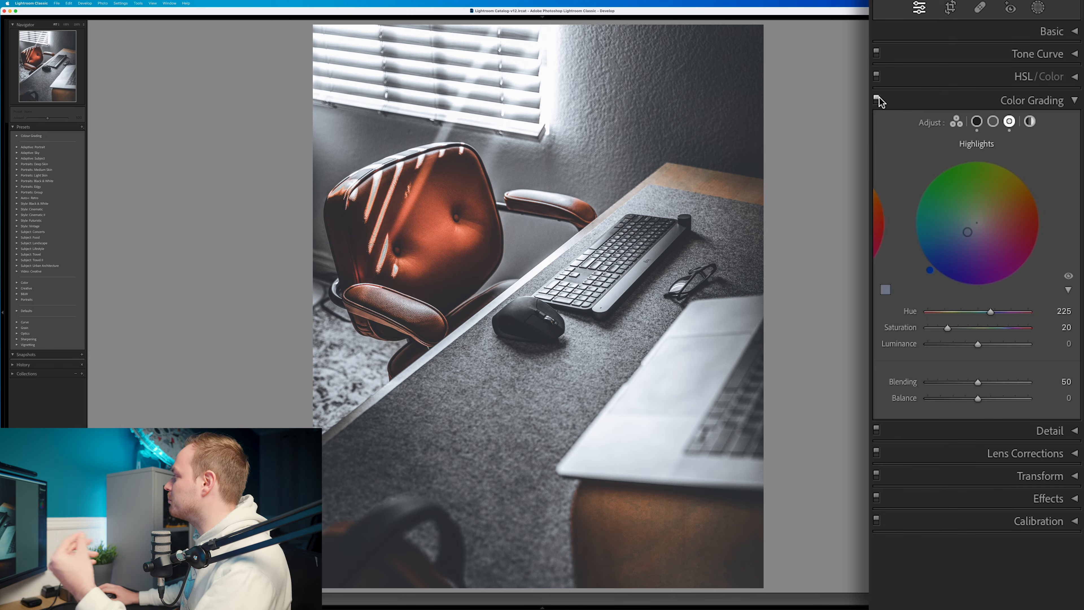
left_click(1075, 102)
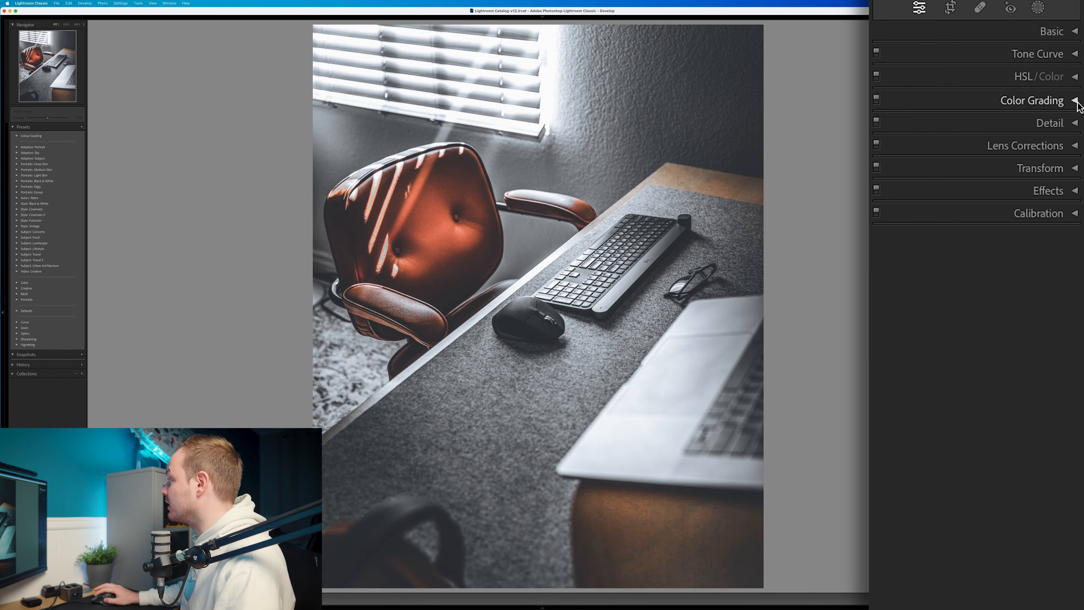
Turn on chromatic aberration removal and profile corrections for the lens.
left_click(1075, 146)
left_click(884, 187)
left_click(884, 198)
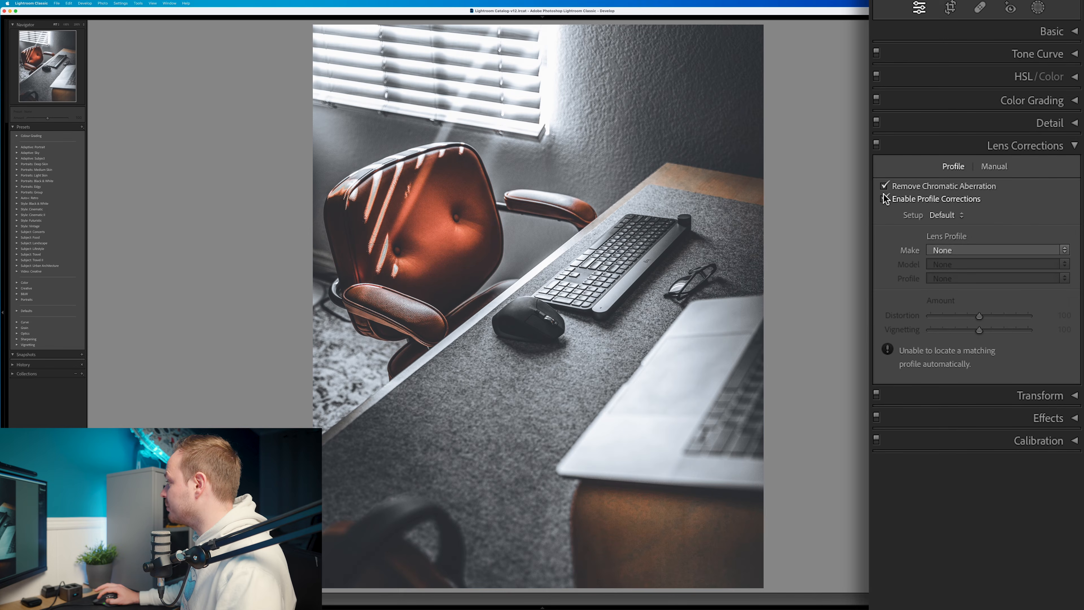
left_click(1075, 146)
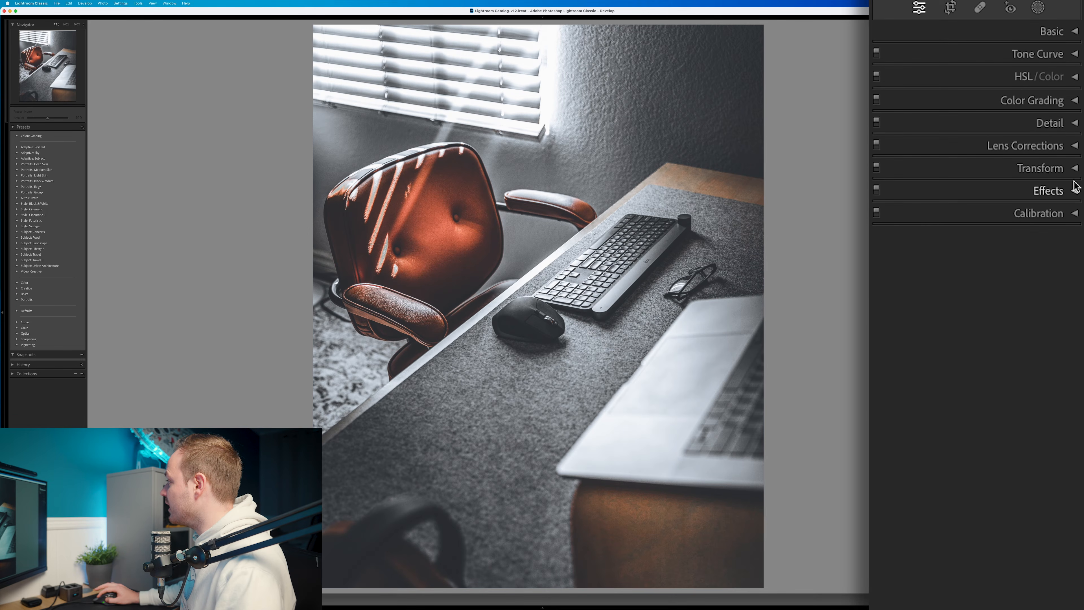
Add a dark post-crop vignette with Amount -20 and Midpoint 35.
left_click(1075, 191)
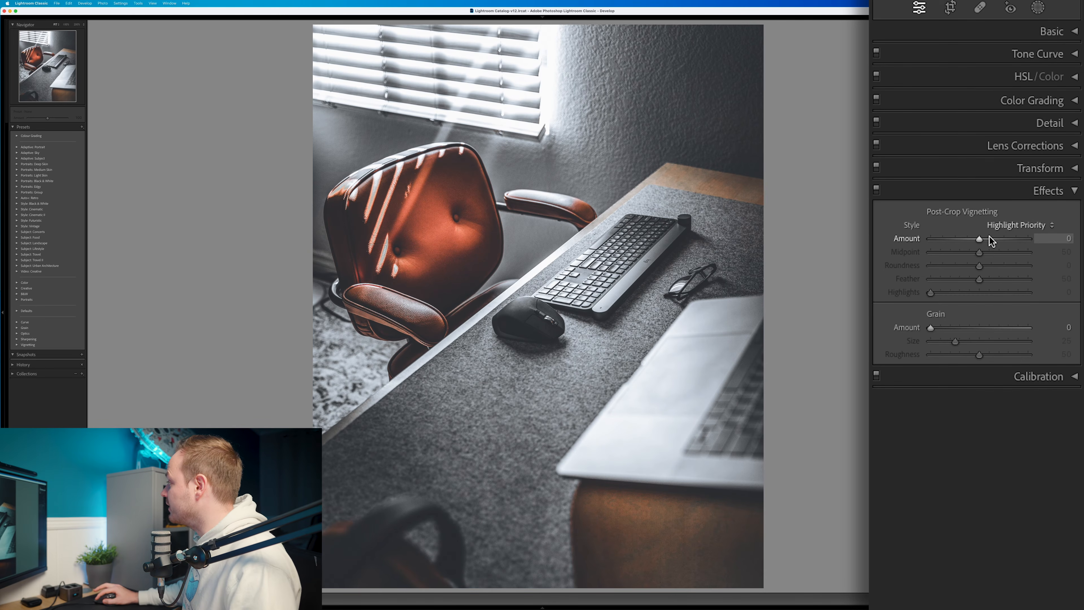
left_click_drag(978, 239, 970, 240)
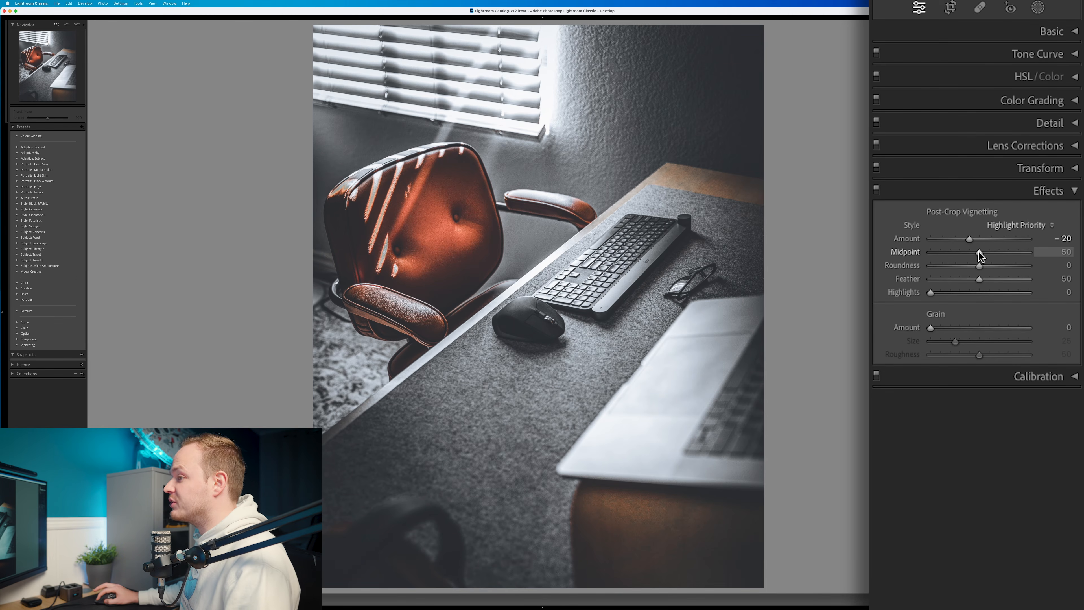
left_click_drag(979, 251, 960, 255)
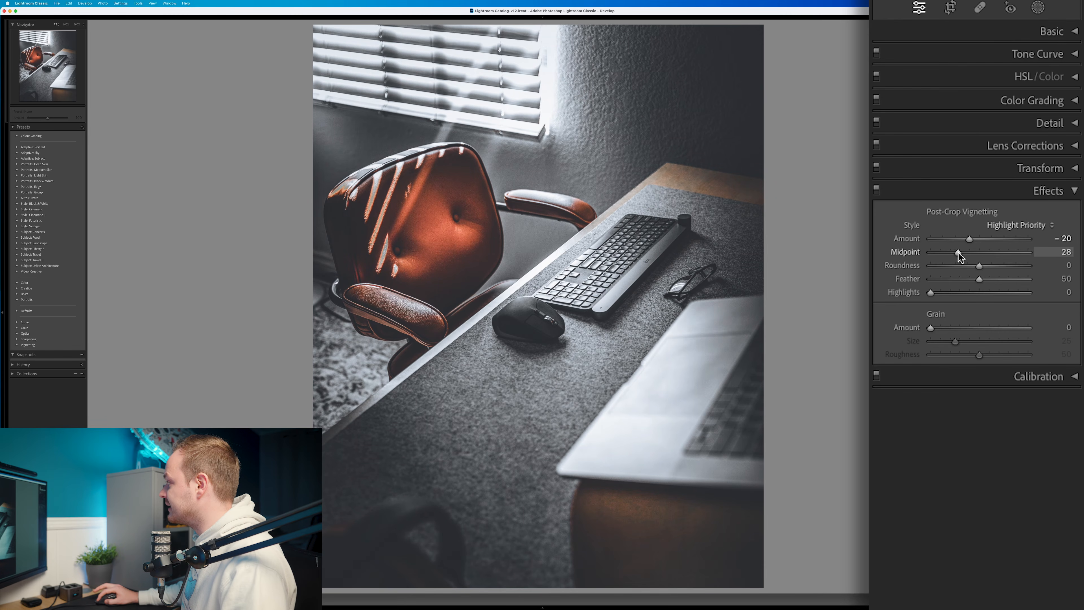
left_click_drag(965, 251, 967, 251)
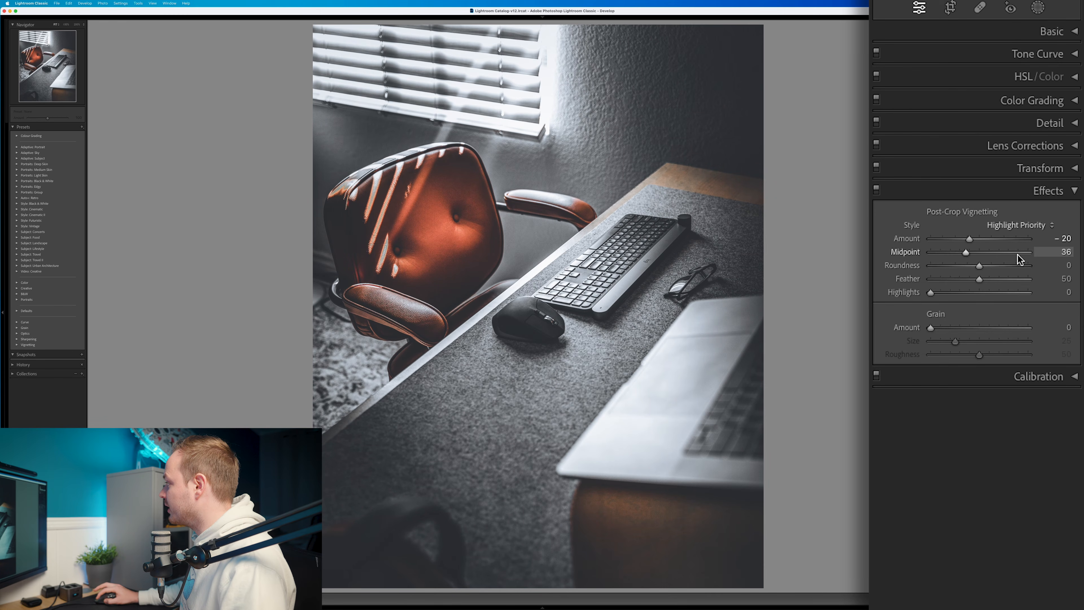
left_click(1061, 251)
type("35")
key("Return")
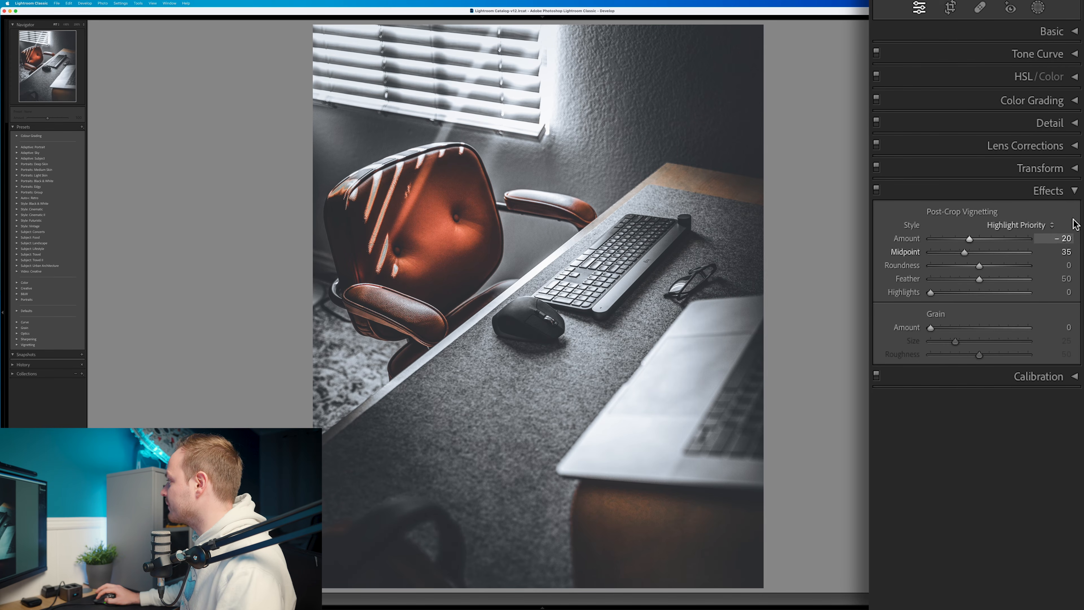
left_click(1075, 192)
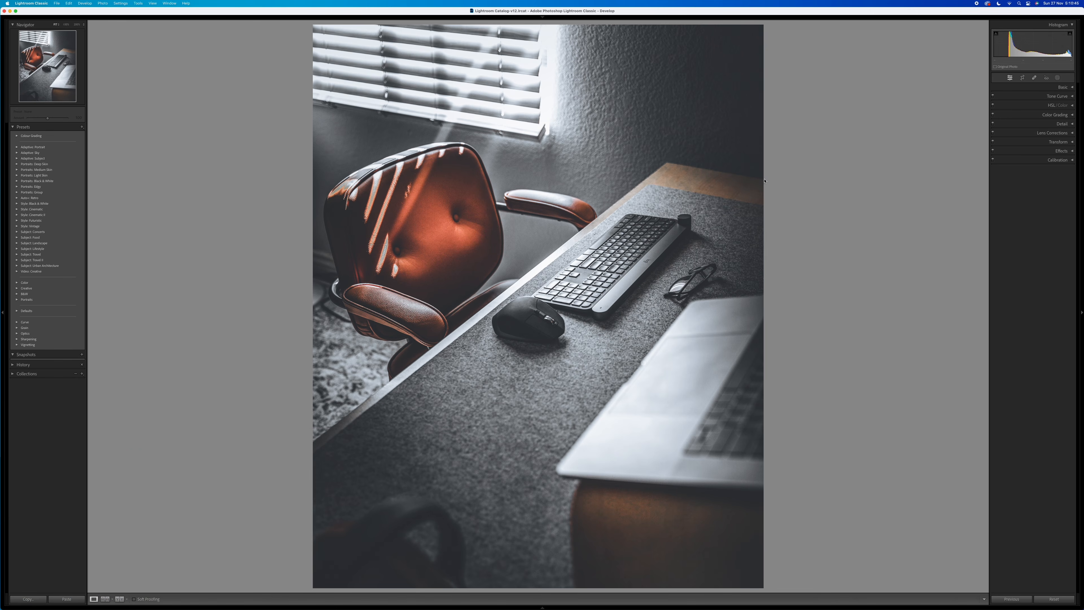
Compare the edited photo with the original, first full-size and then in the Before & After view.
key("backslash")
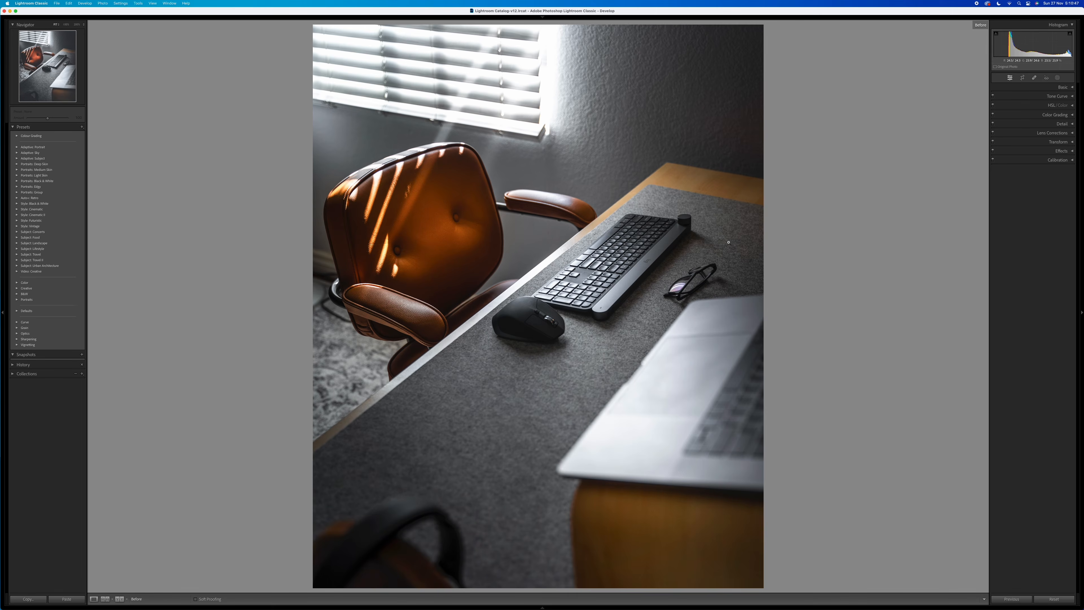
key("backslash")
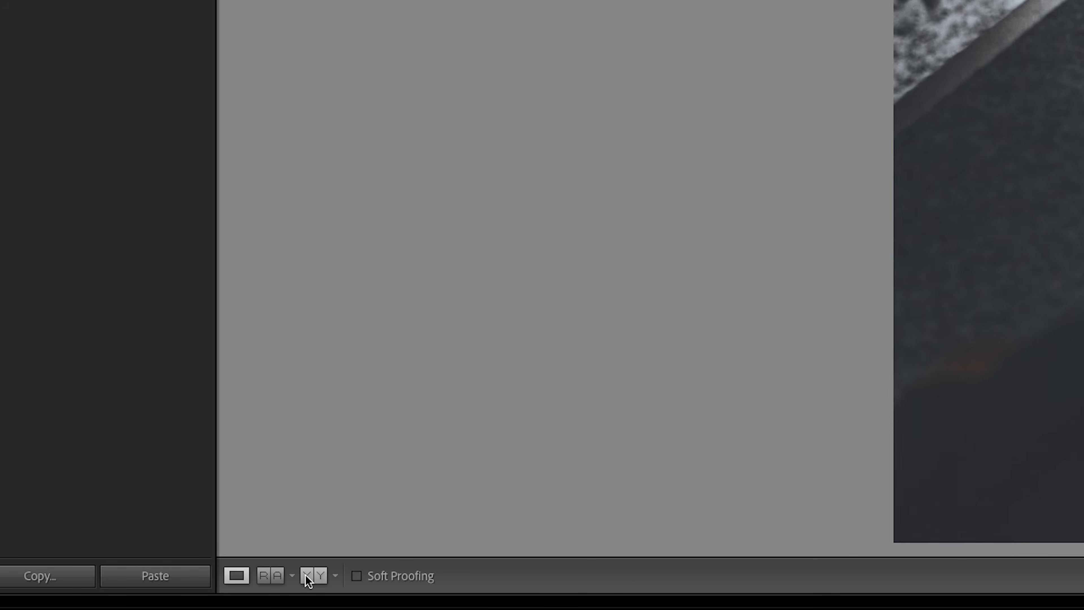
left_click(118, 598)
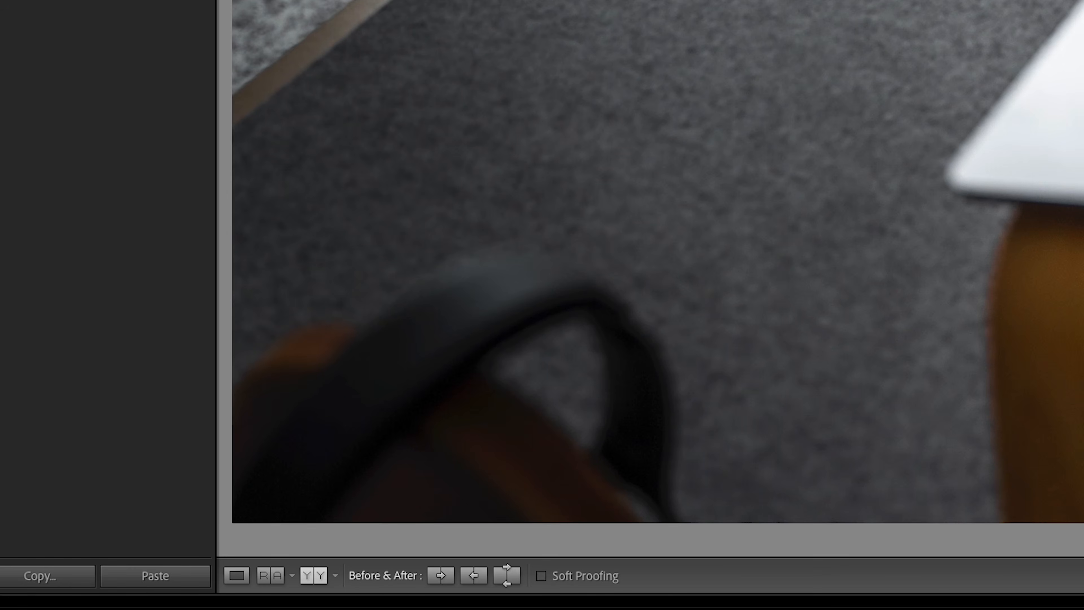